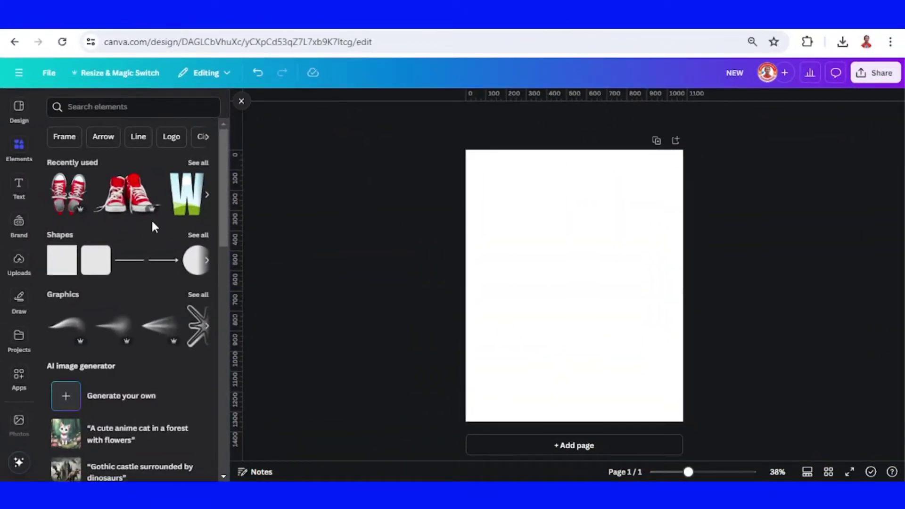
Step: Add the red canvas sneakers graphic and shrink it to a small pair in the top-left corner
left_click(80, 179)
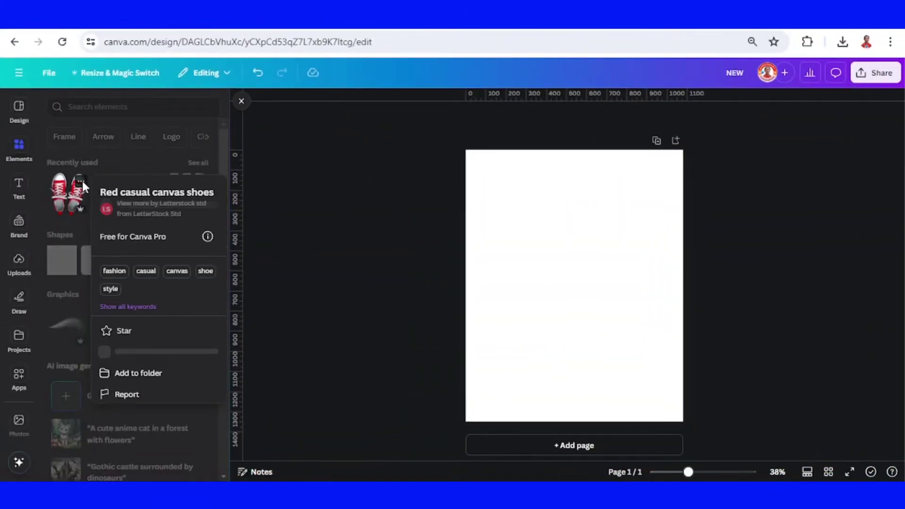
left_click(65, 201)
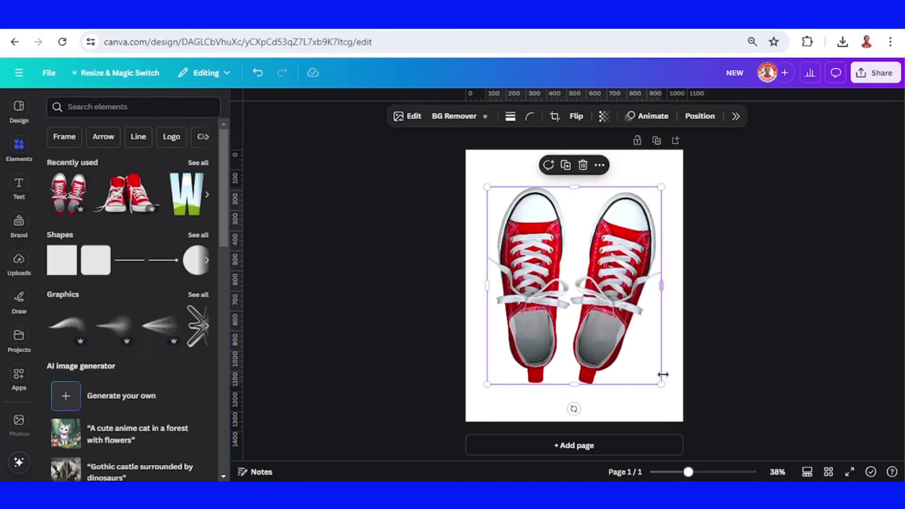
left_click_drag(660, 383, 479, 178)
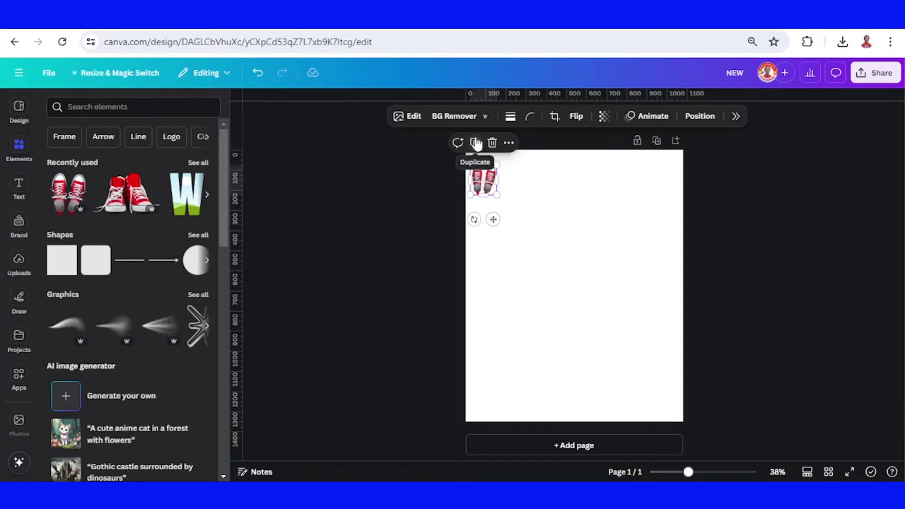
Step: Duplicate the sneaker pair repeatedly to form a row across the page's top edge
left_click(477, 142)
left_click_drag(481, 185, 503, 178)
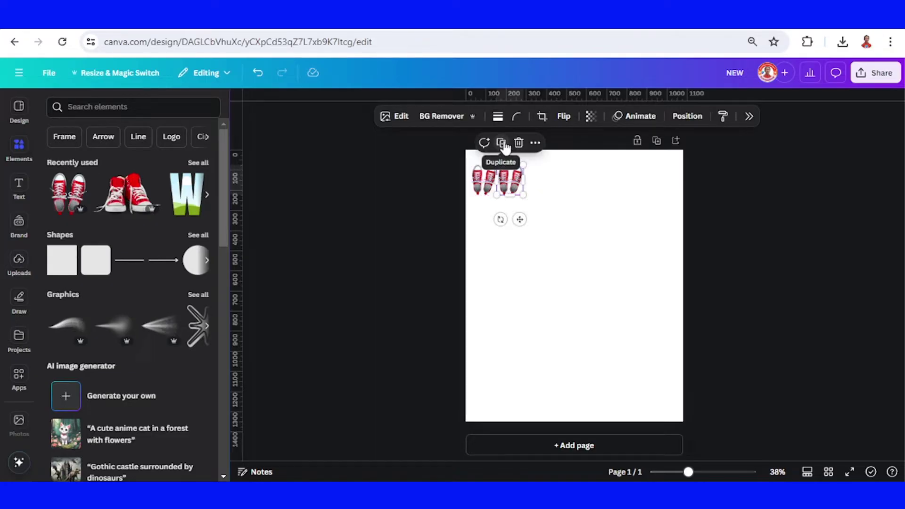
left_click(501, 141)
left_click(527, 143)
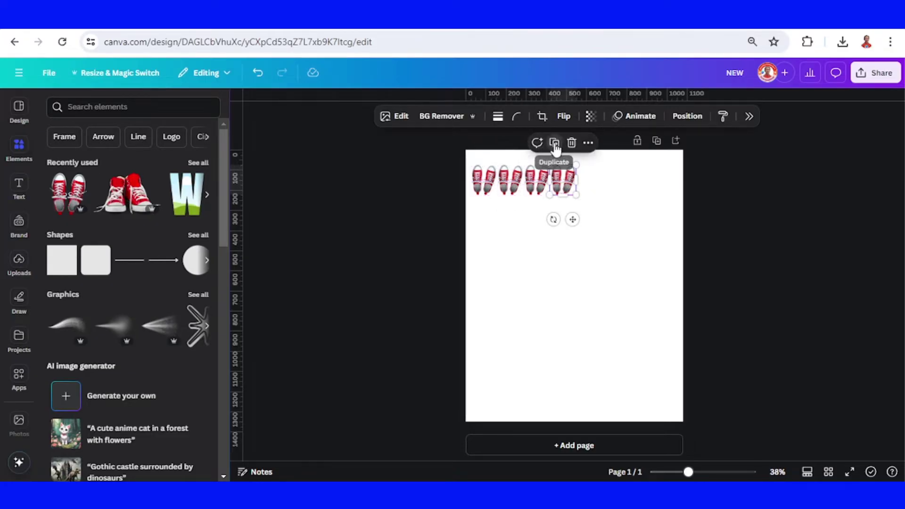
left_click(554, 143)
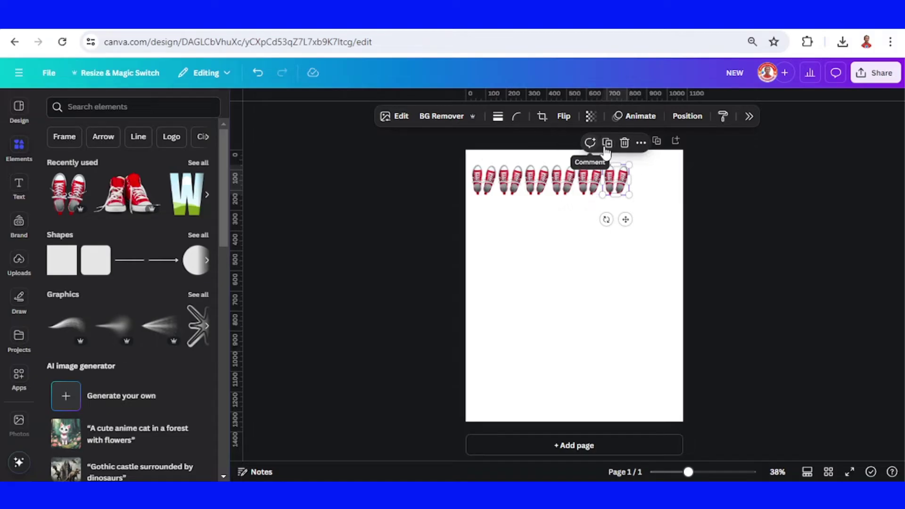
left_click(607, 143)
left_click(633, 142)
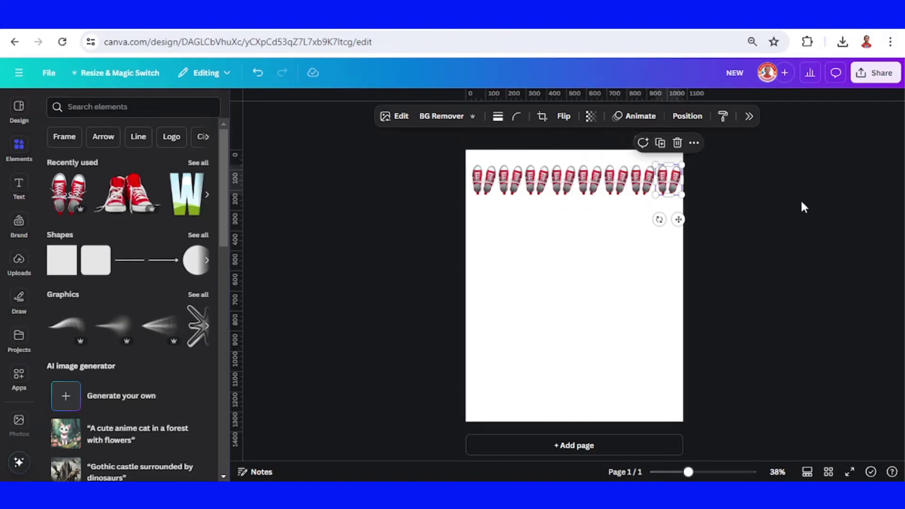
Step: Select the whole row of sneakers and group it
left_click_drag(430, 172, 738, 253)
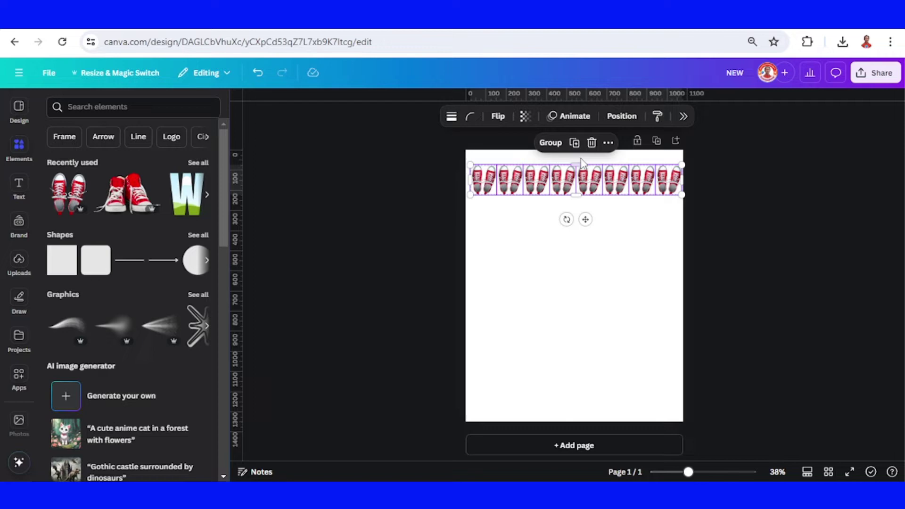
left_click(551, 142)
left_click(648, 242)
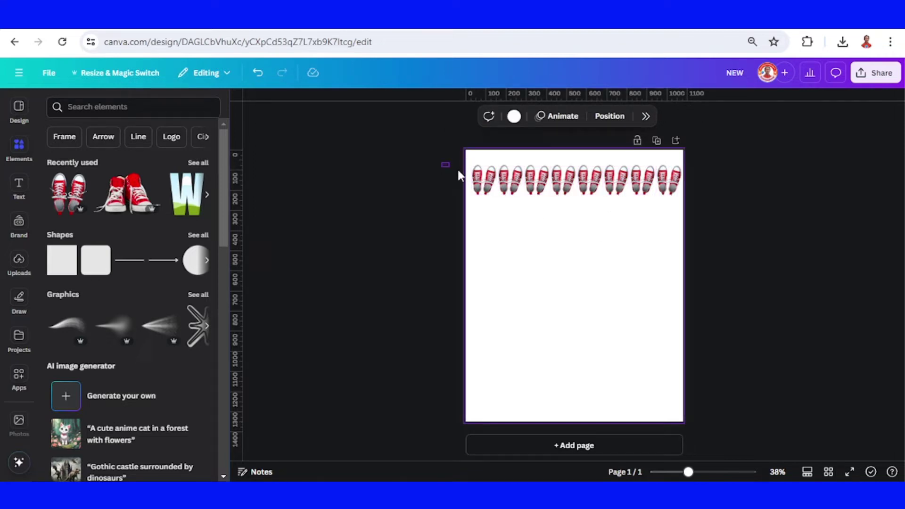
Step: Duplicate the grouped sneaker row and centre the copy beneath the original
left_click_drag(459, 175, 771, 250)
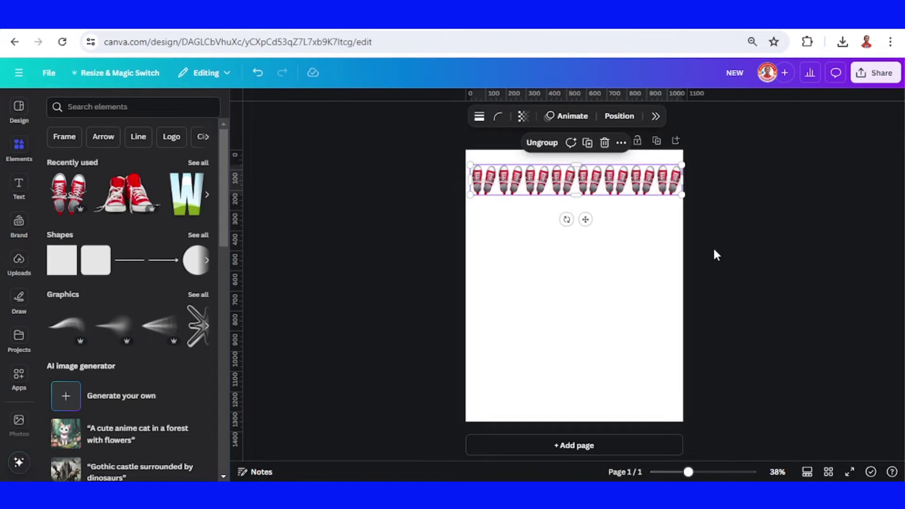
left_click(587, 142)
left_click_drag(589, 188, 585, 210)
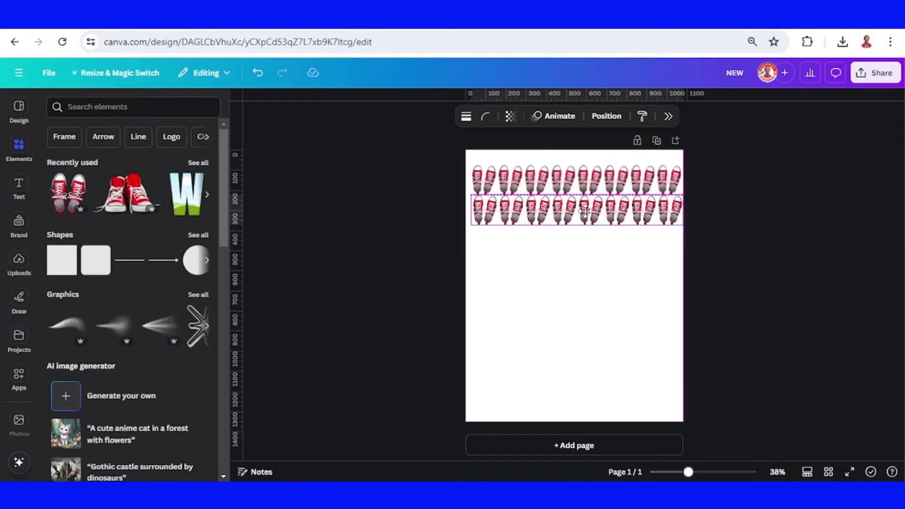
left_click_drag(584, 210, 583, 212)
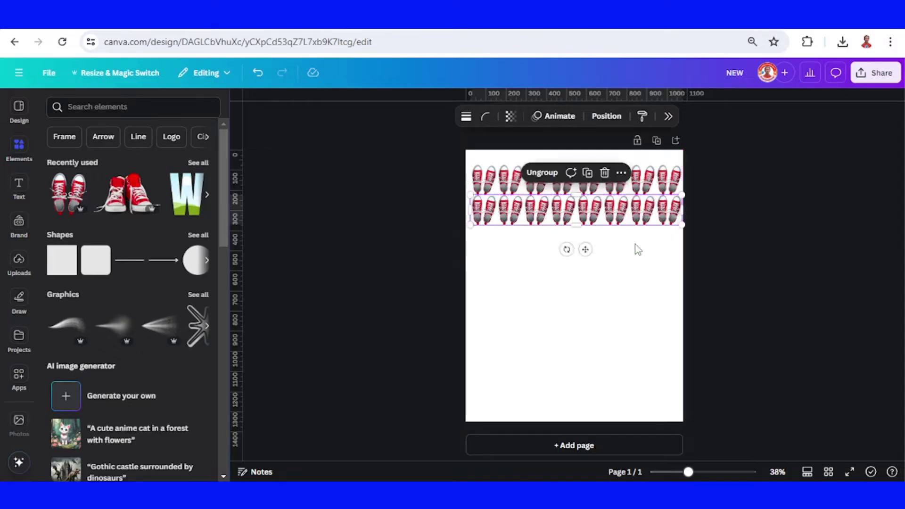
Step: Duplicate the row six more times down the page, making eight rows in total
left_click(586, 174)
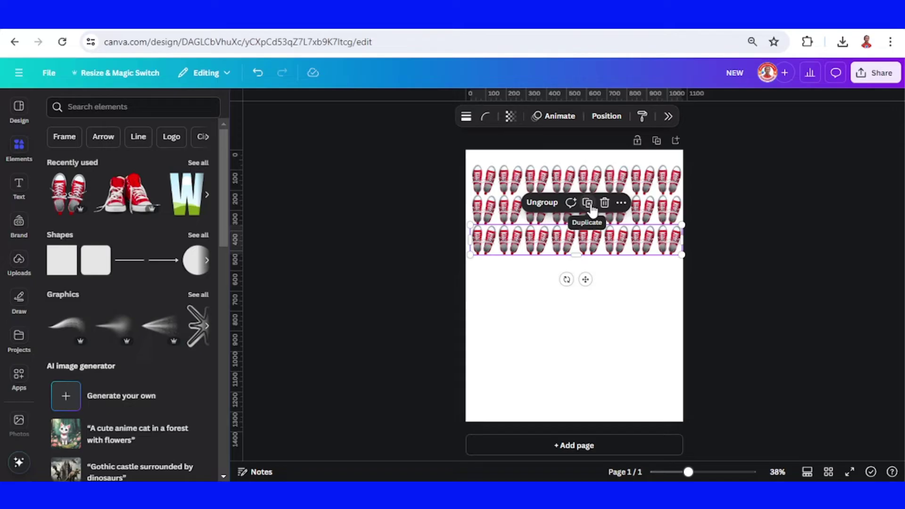
left_click(587, 203)
left_click(588, 232)
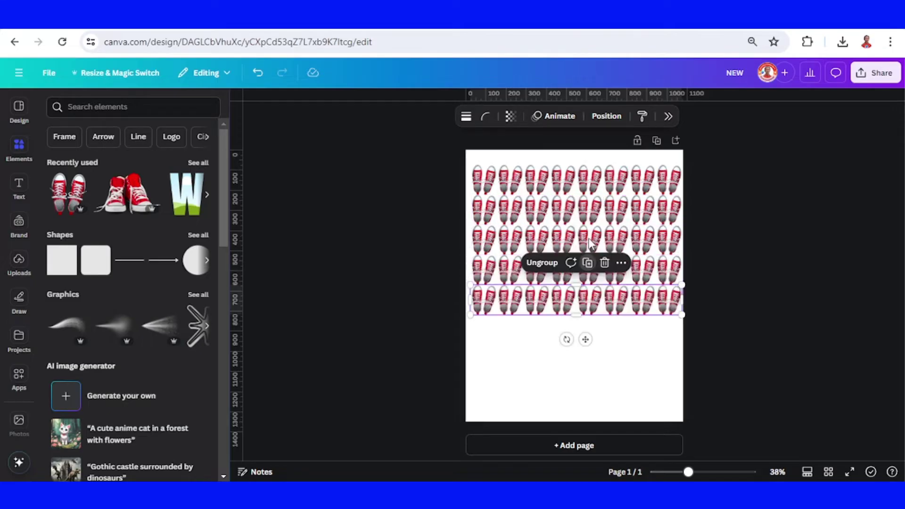
left_click(588, 262)
left_click(589, 297)
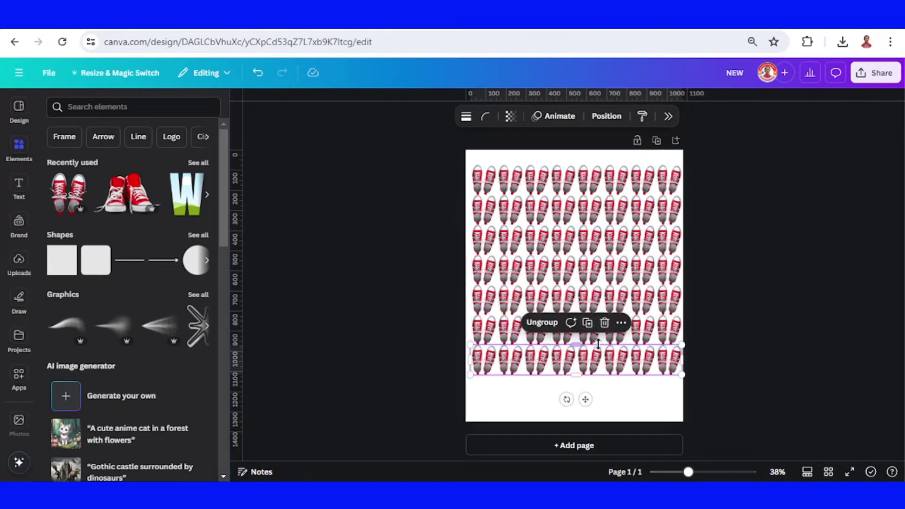
left_click(589, 326)
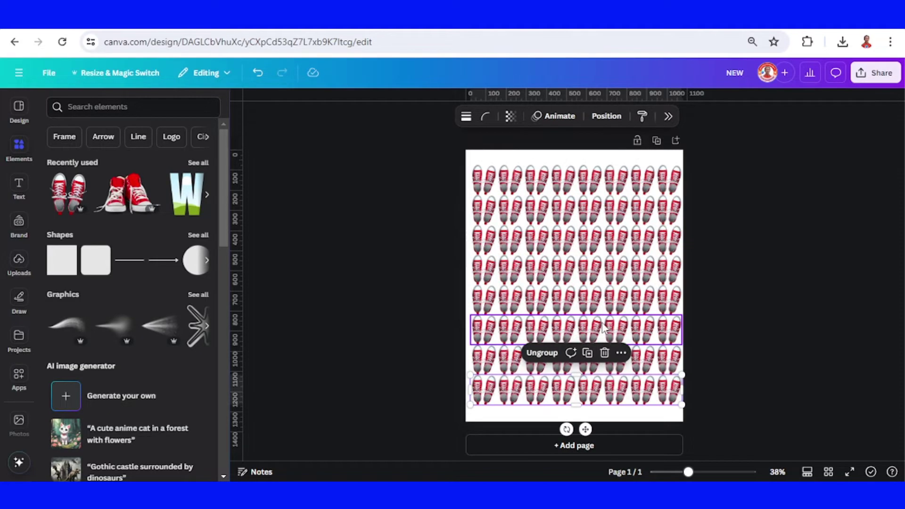
left_click(537, 158)
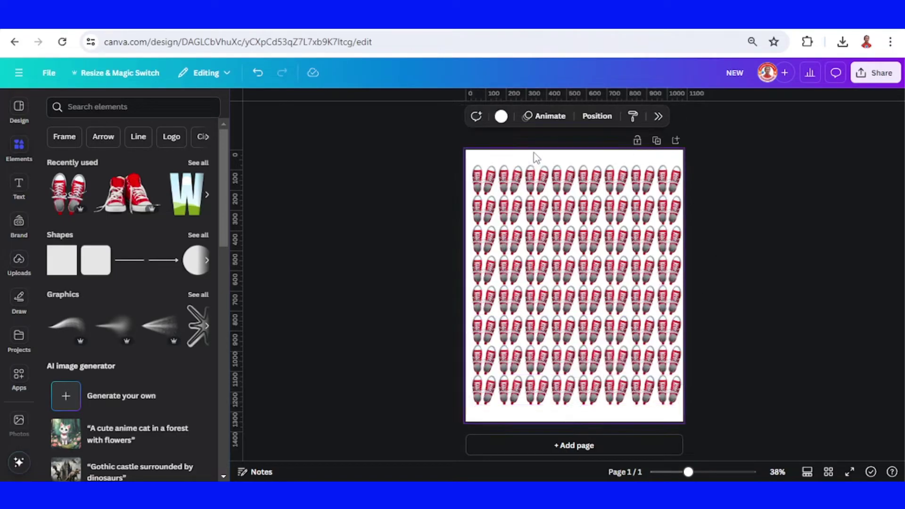
Step: Set the page background colour to red
left_click(502, 116)
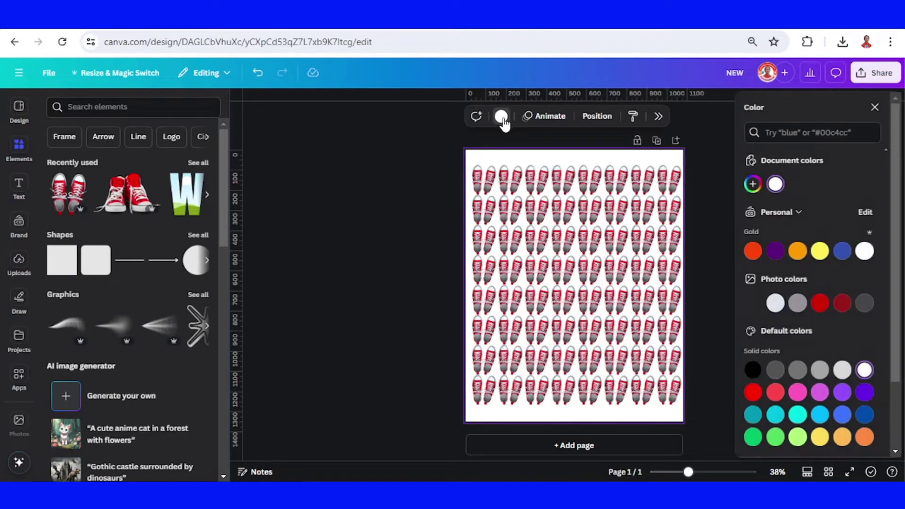
left_click(820, 304)
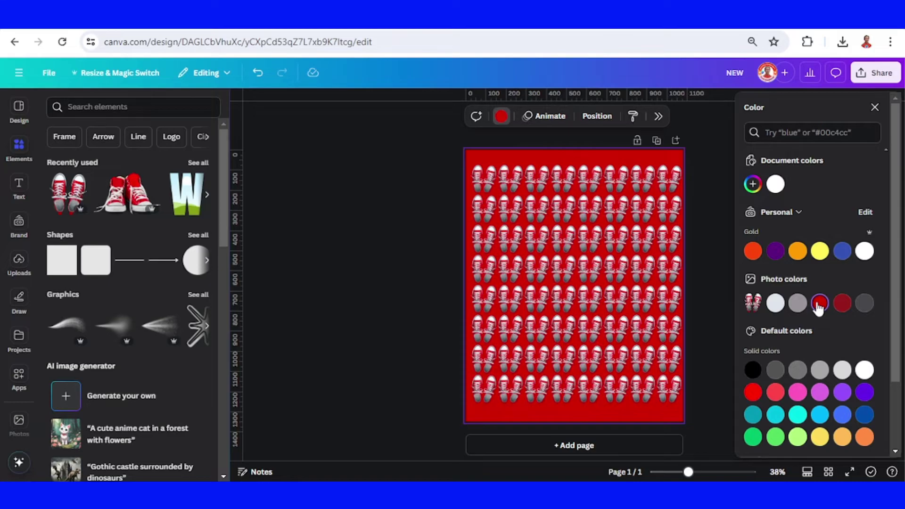
left_click(704, 191)
Step: Download the sneaker design as a PNG and add a second page
left_click(876, 72)
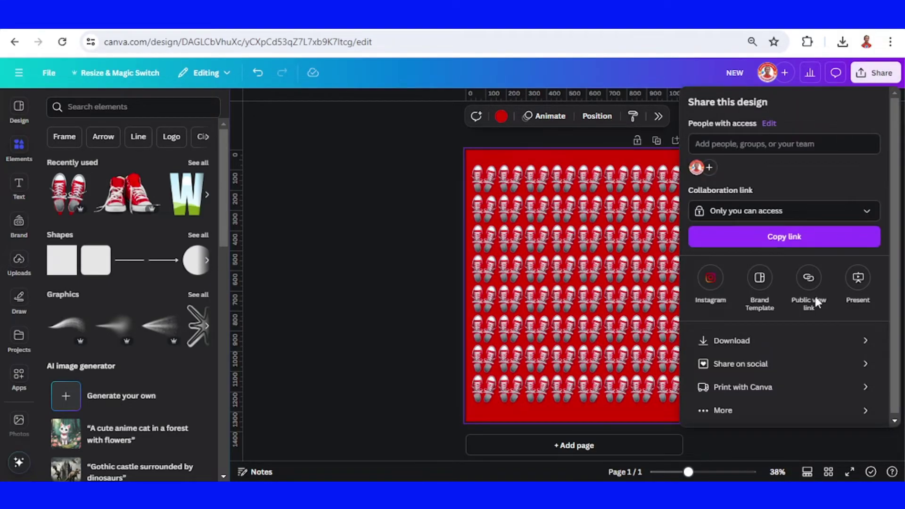
left_click(784, 342)
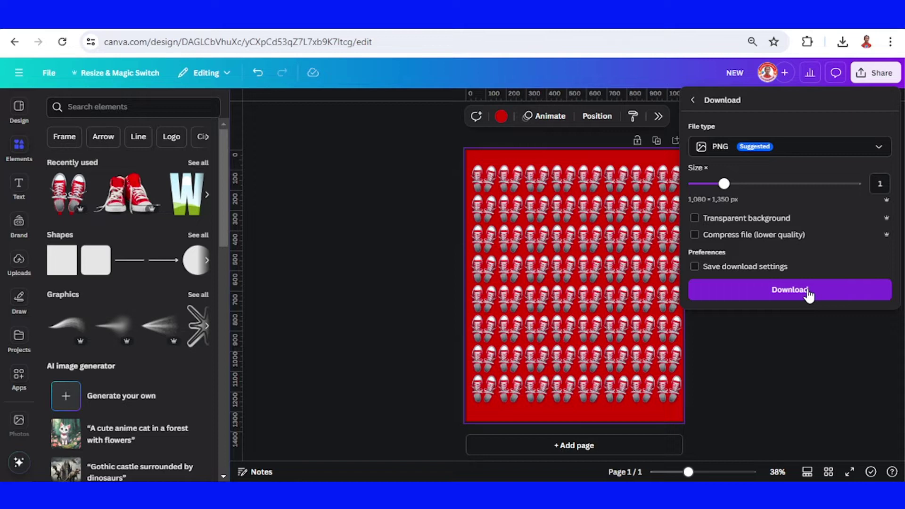
left_click(808, 290)
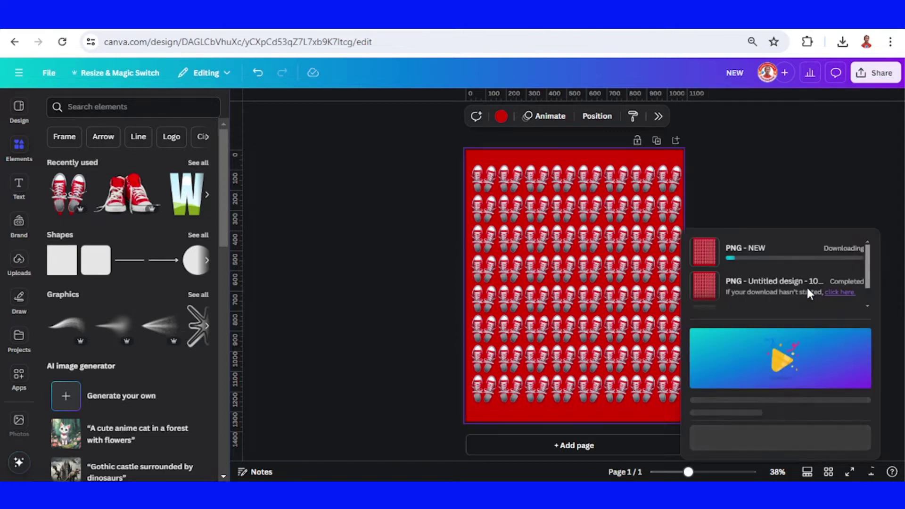
left_click(581, 448)
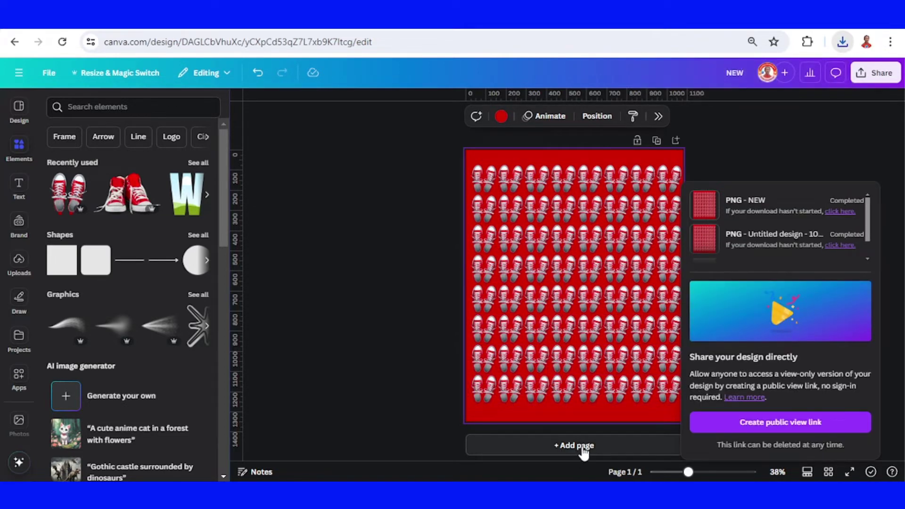
Step: Make page 2's background white and drag the downloaded NEW.png onto it
left_click(531, 117)
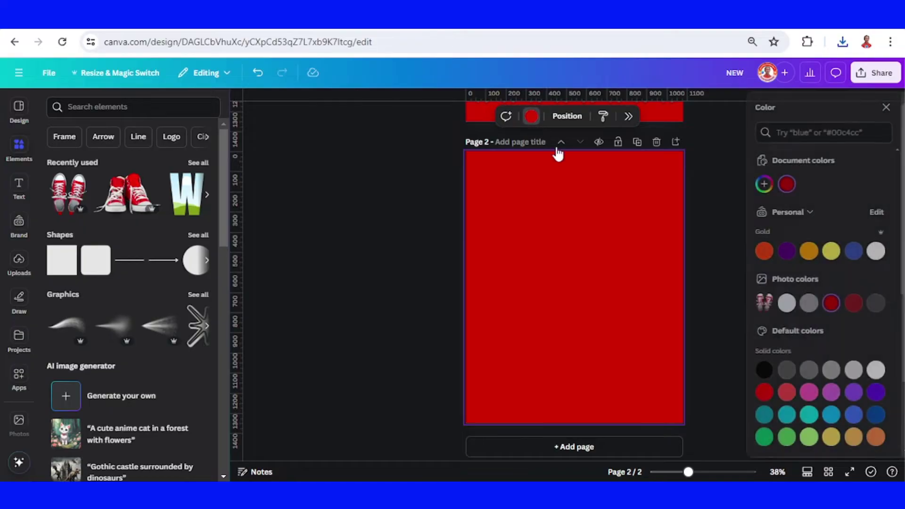
left_click(866, 252)
left_click(842, 42)
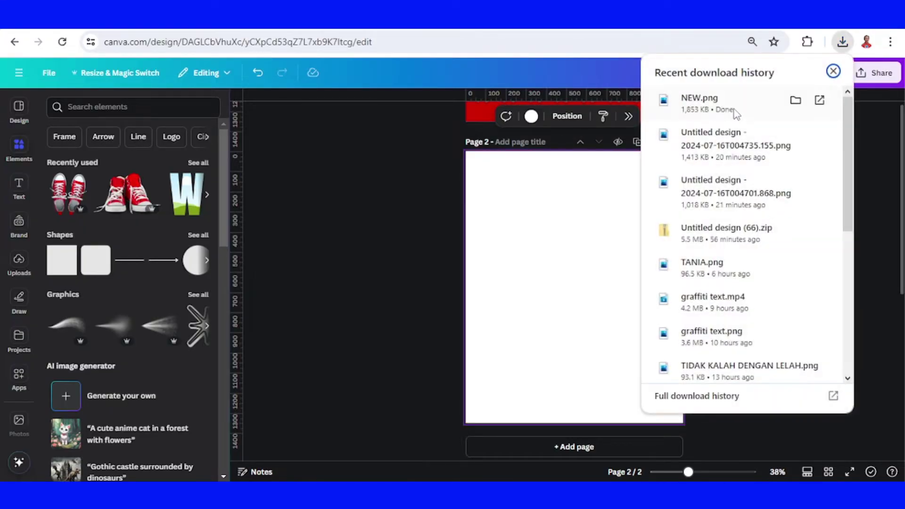
left_click_drag(730, 111, 566, 250)
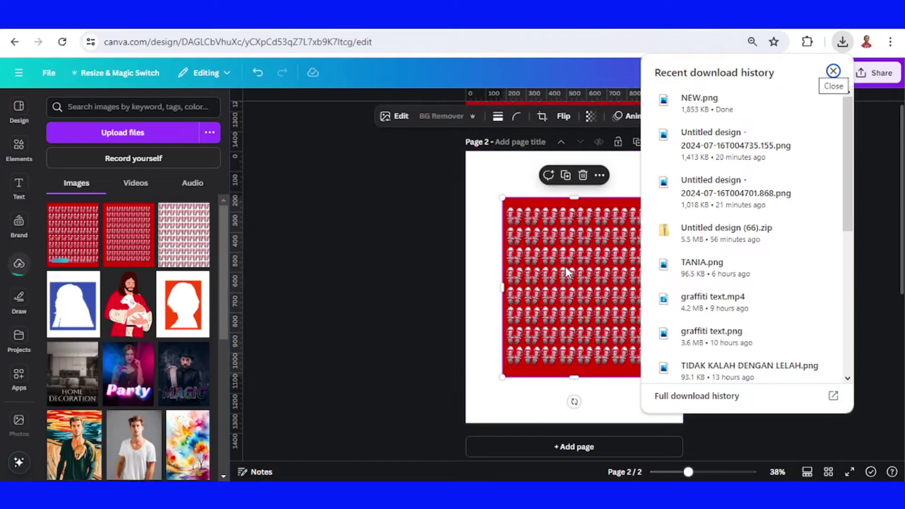
left_click(570, 226)
Step: Duplicate the pattern image twice into three offset copies and select the top-left one
left_click(569, 179)
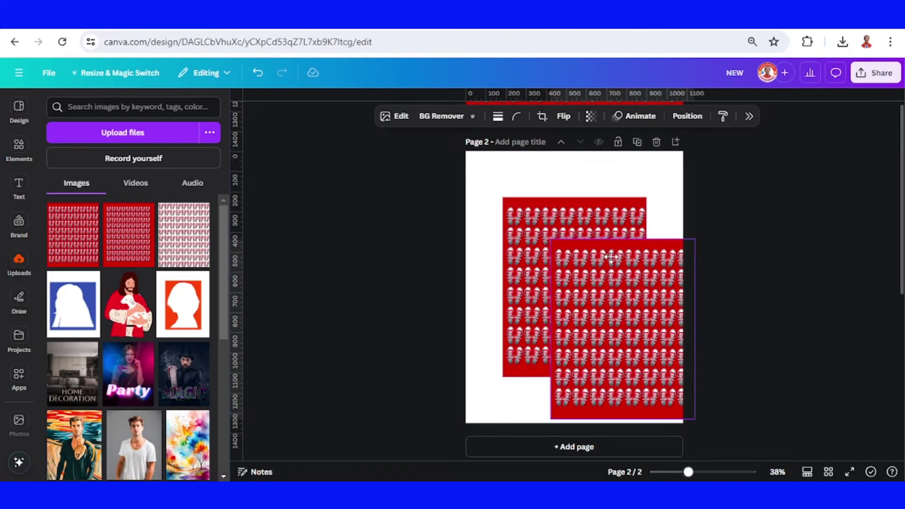
left_click(614, 216)
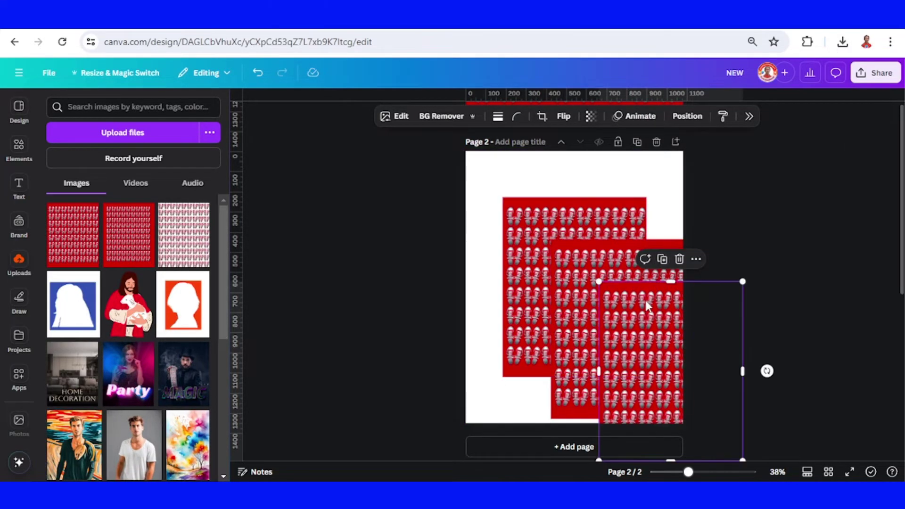
left_click(519, 210)
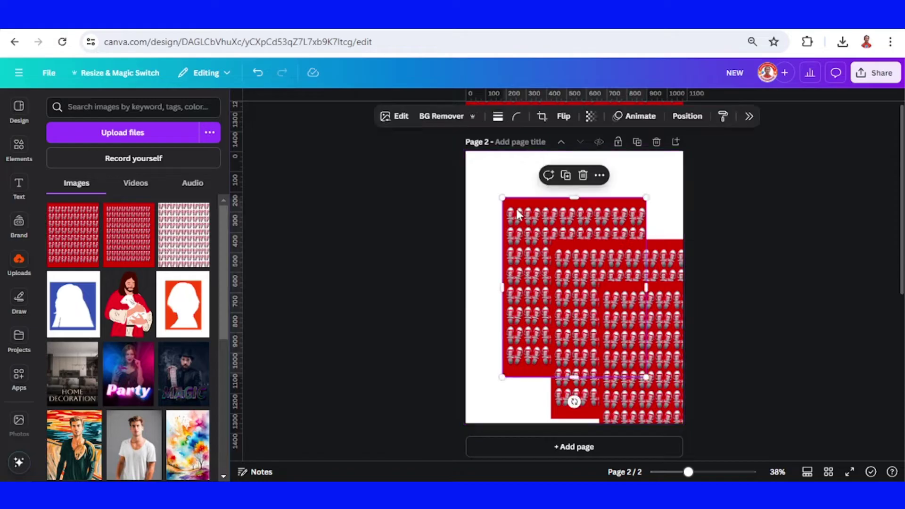
Step: Shift the top-left pattern's red tone to golden yellow: hue ~36, saturation 100, brightness ~76
left_click(401, 117)
left_click(785, 143)
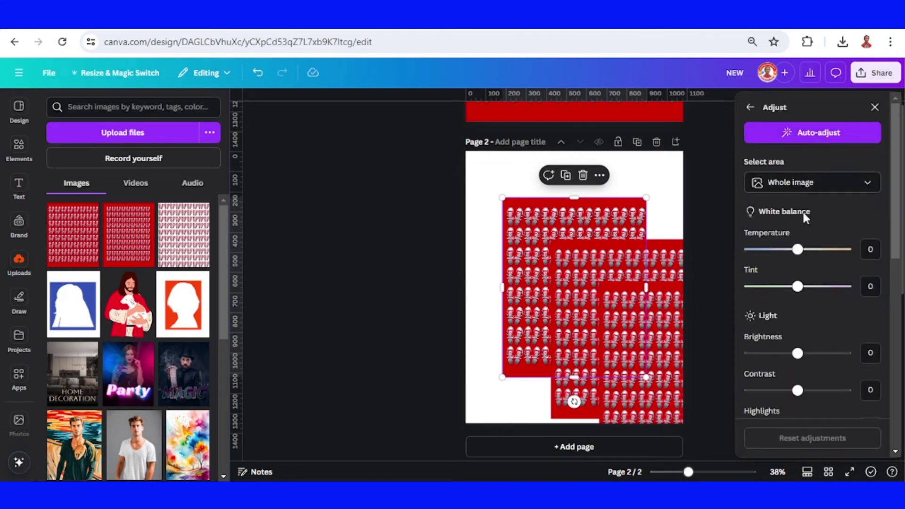
scroll(809, 245, "down", 5)
scroll(811, 257, "down", 3)
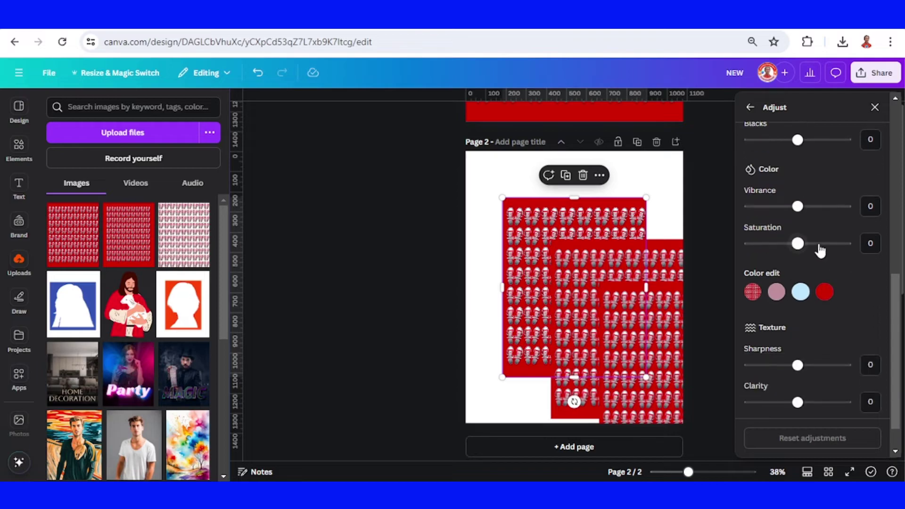
left_click(825, 293)
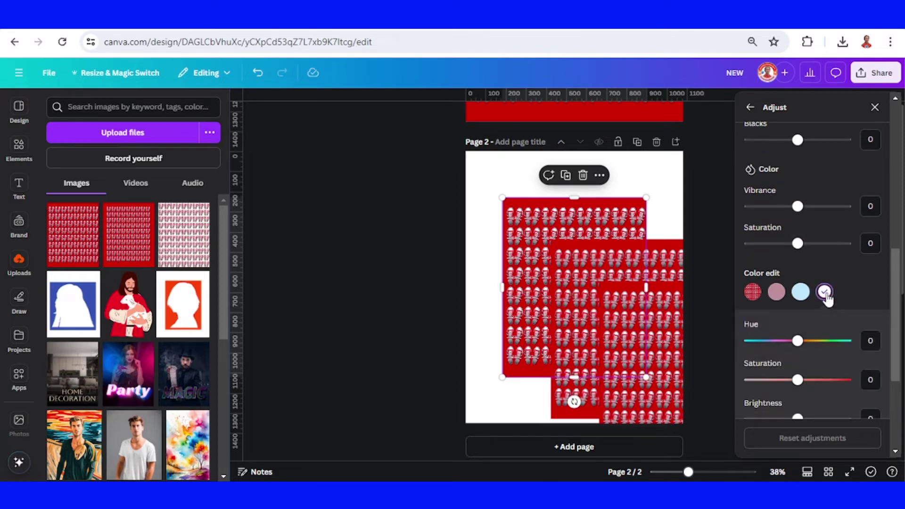
scroll(828, 299, "down", 2)
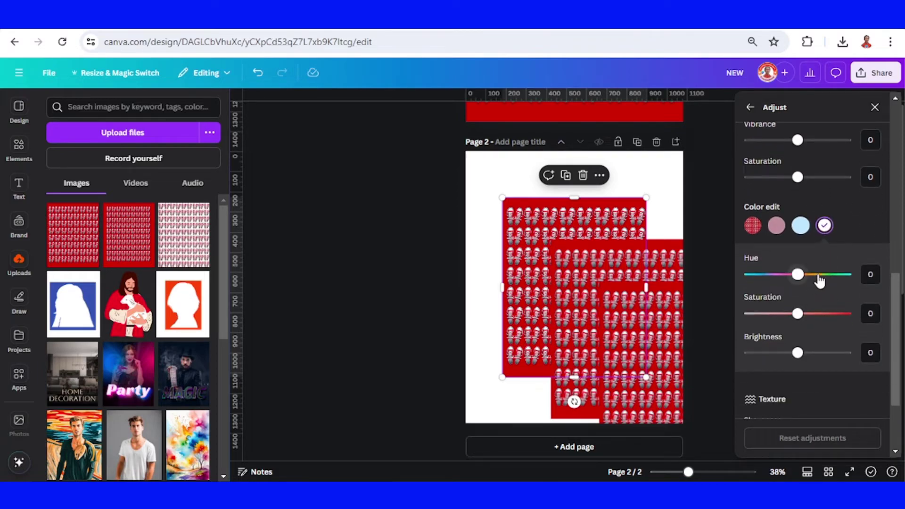
left_click(819, 275)
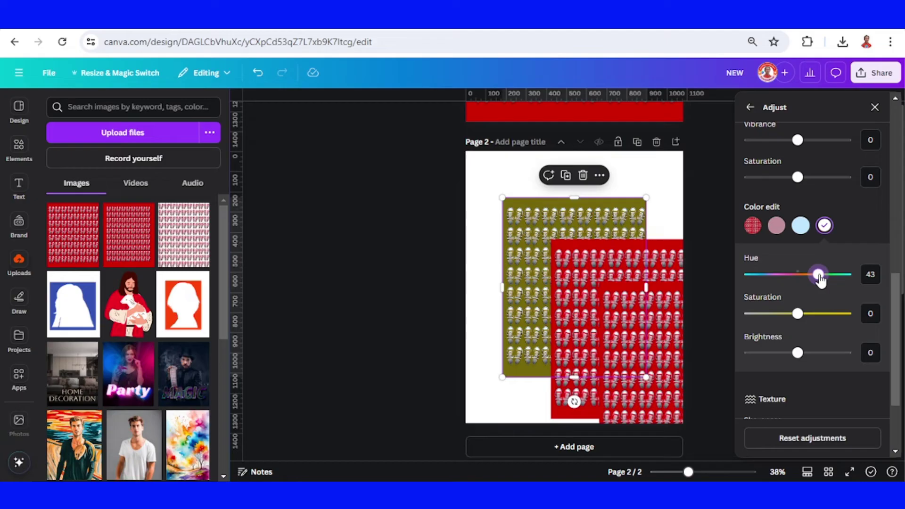
left_click(845, 319)
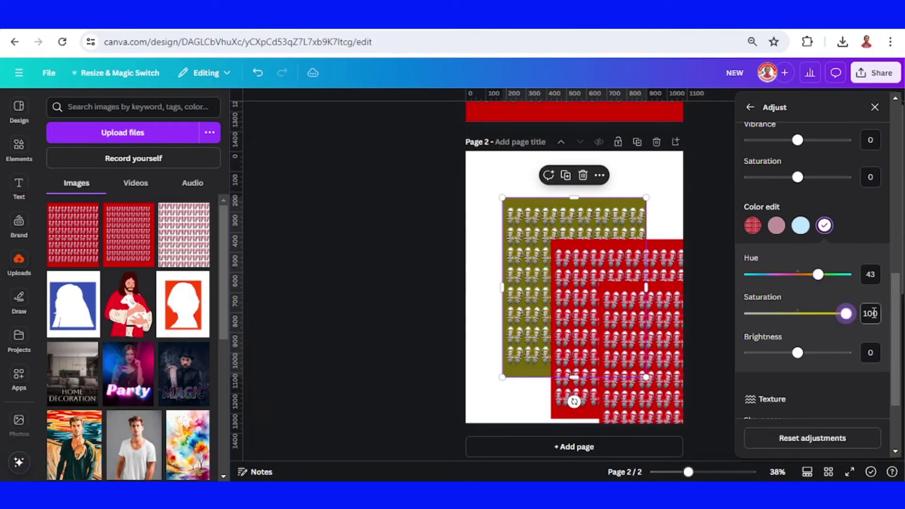
left_click(837, 353)
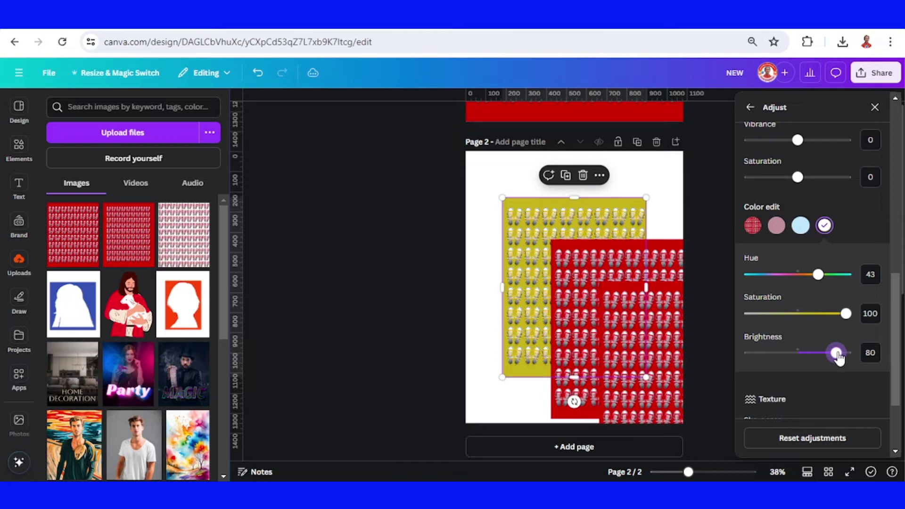
left_click_drag(837, 353, 834, 354)
left_click_drag(819, 275, 817, 275)
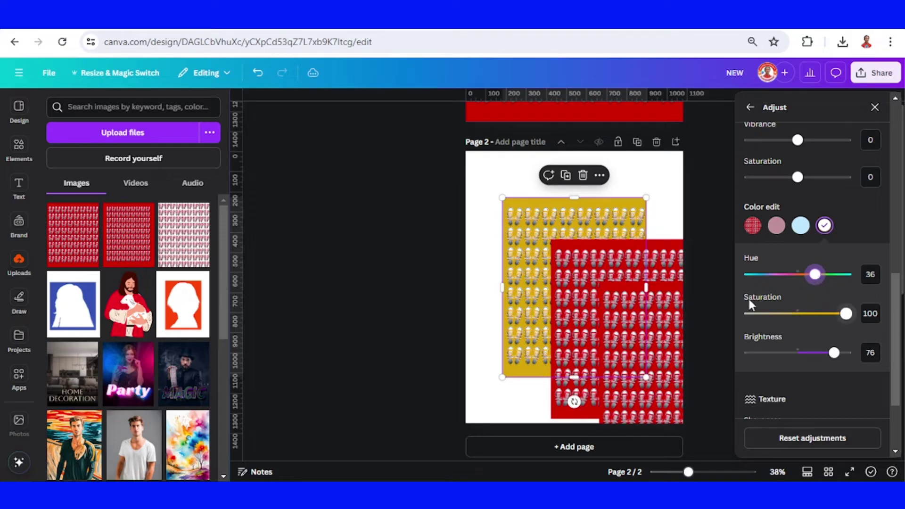
left_click(669, 328)
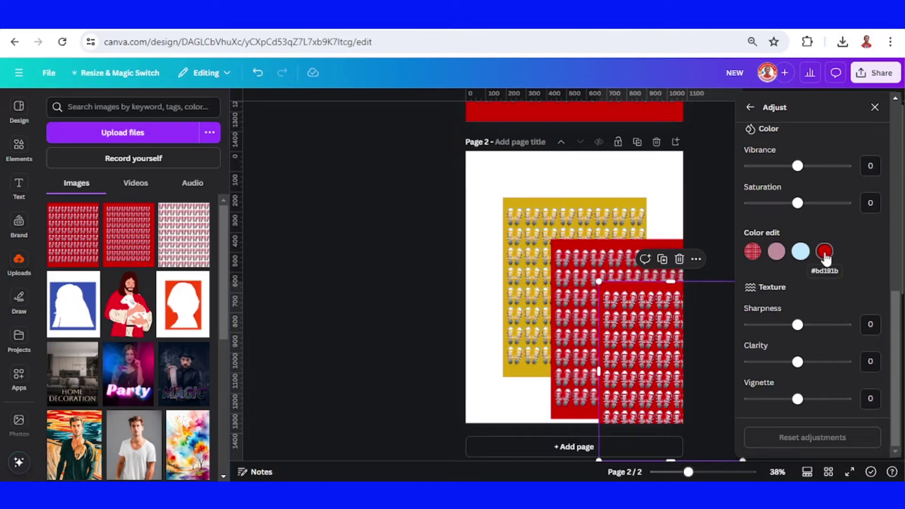
Step: Change the front pattern's red tone to hue -69, saturation 43 and brightness -9
left_click(824, 252)
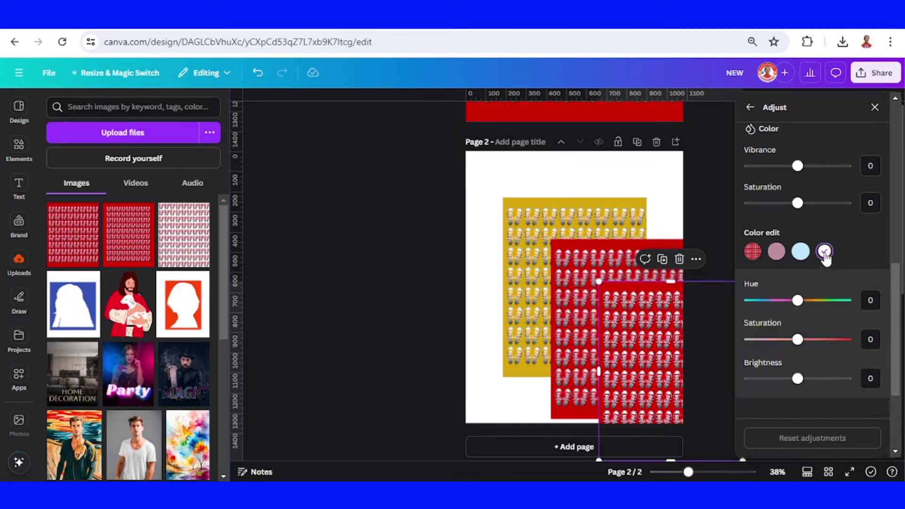
left_click(765, 302)
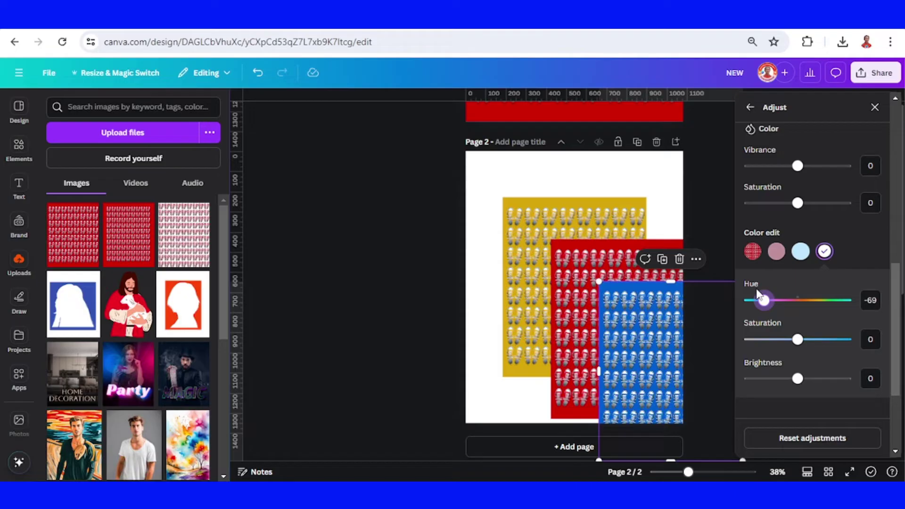
left_click(819, 339)
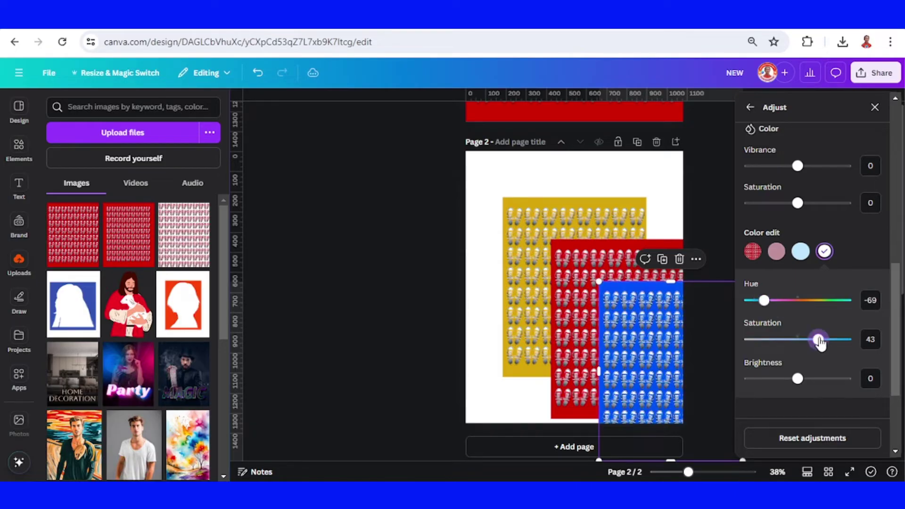
left_click_drag(798, 380, 795, 383)
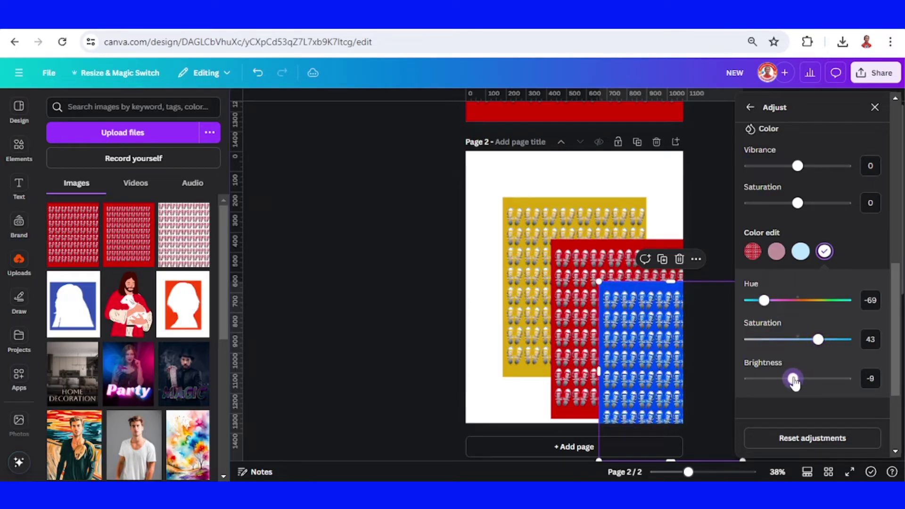
Step: Search elements for 'letter frame' and add an N letter frame to the page
left_click(674, 192)
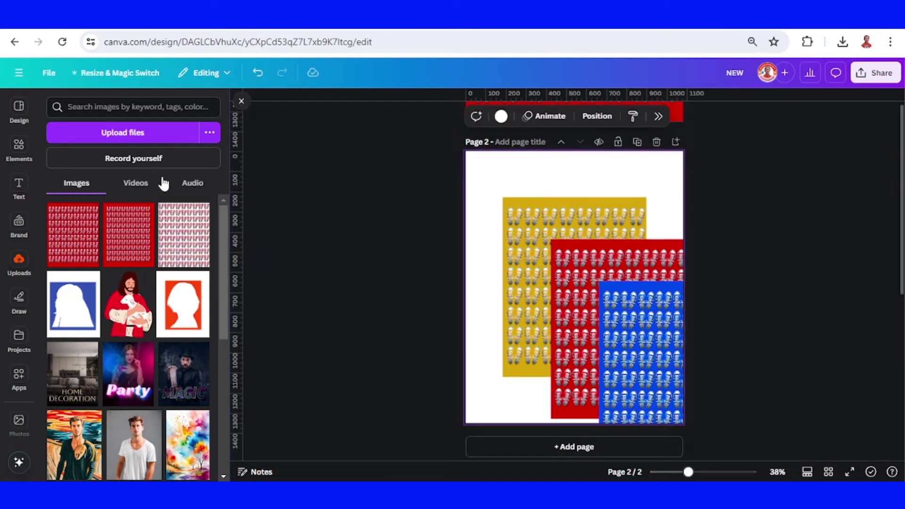
left_click(19, 147)
left_click(86, 108)
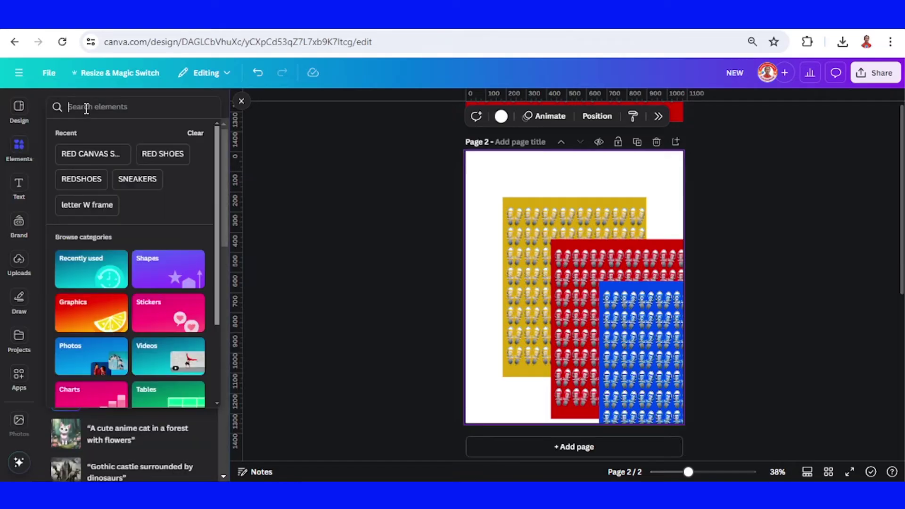
type("le")
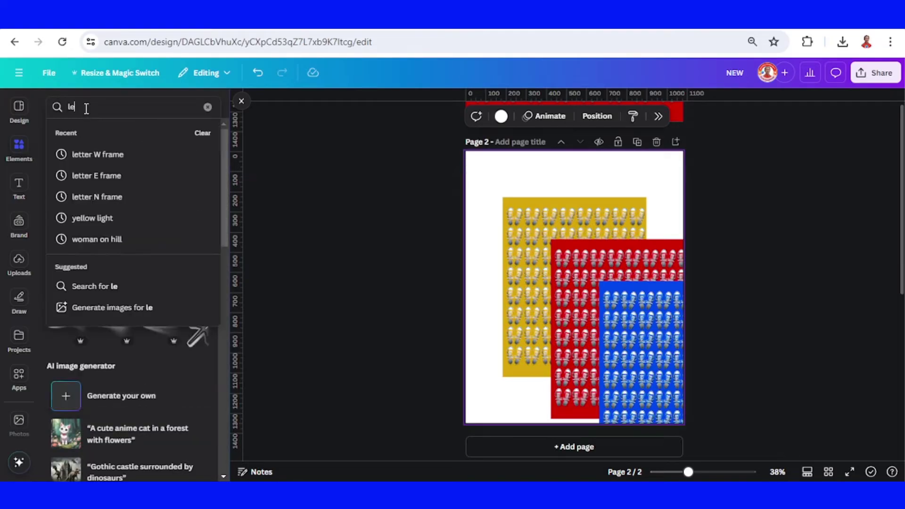
type("tter fra")
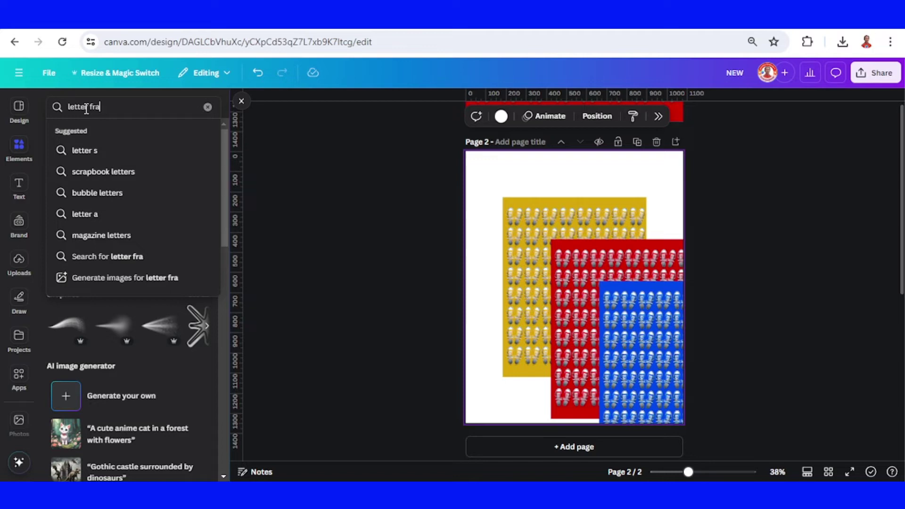
type("me N")
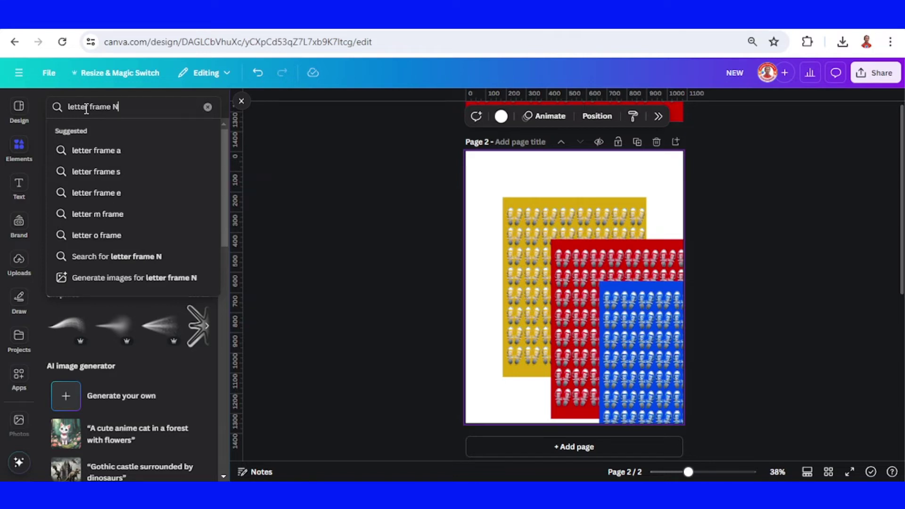
key("Return")
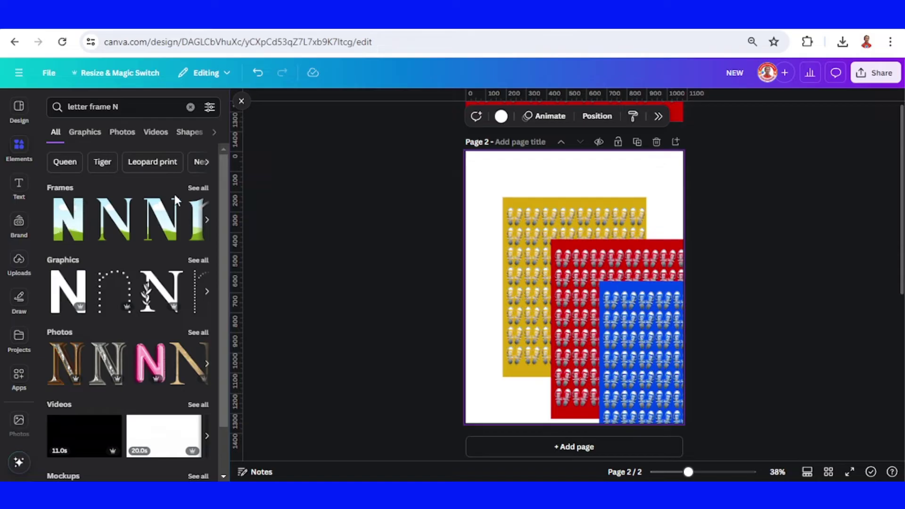
left_click(71, 231)
Step: Add E and W letter frames by changing the letter in the search
left_click(116, 107)
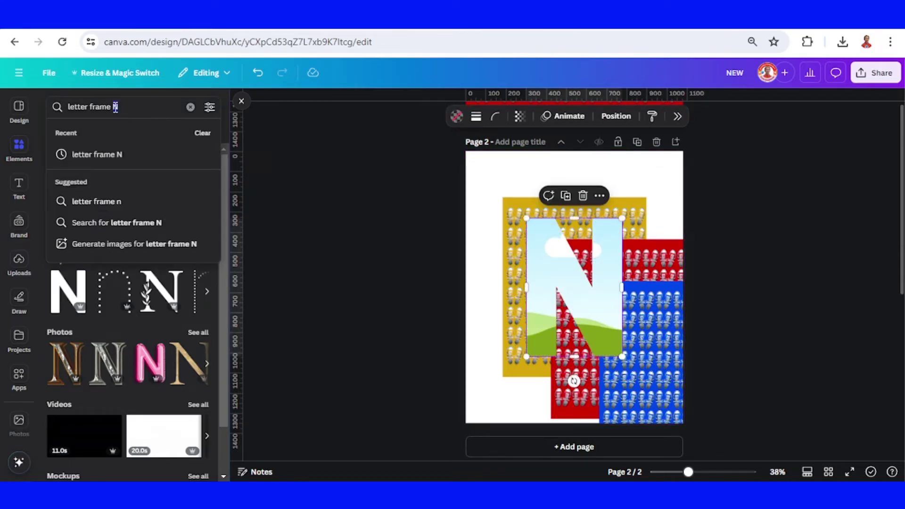
type("E")
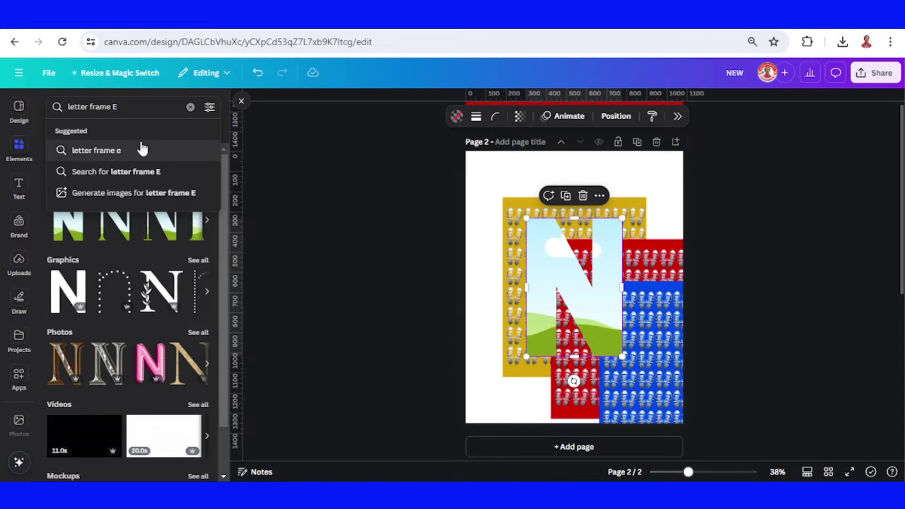
key("Return")
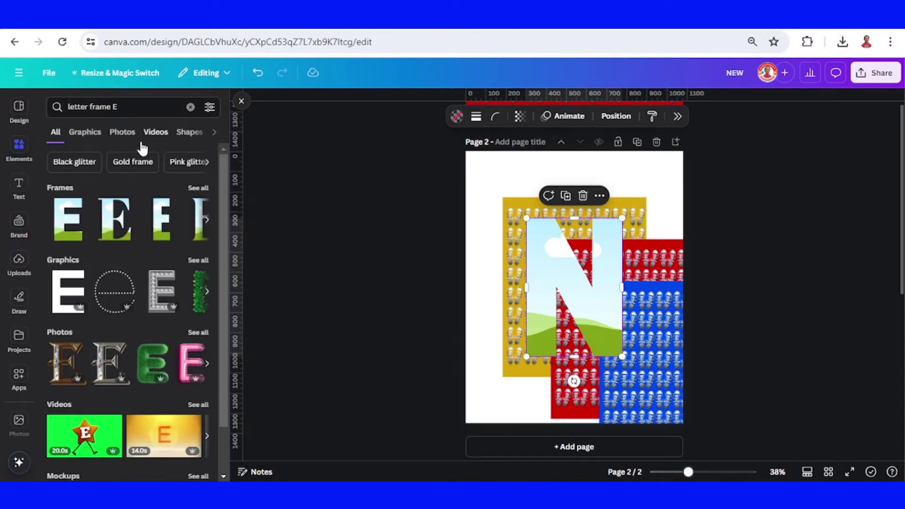
left_click(73, 229)
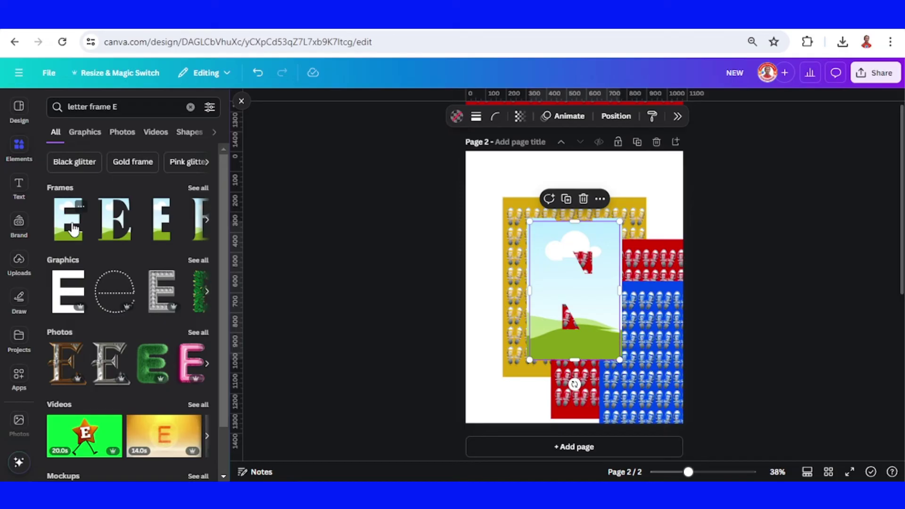
double_click(115, 107)
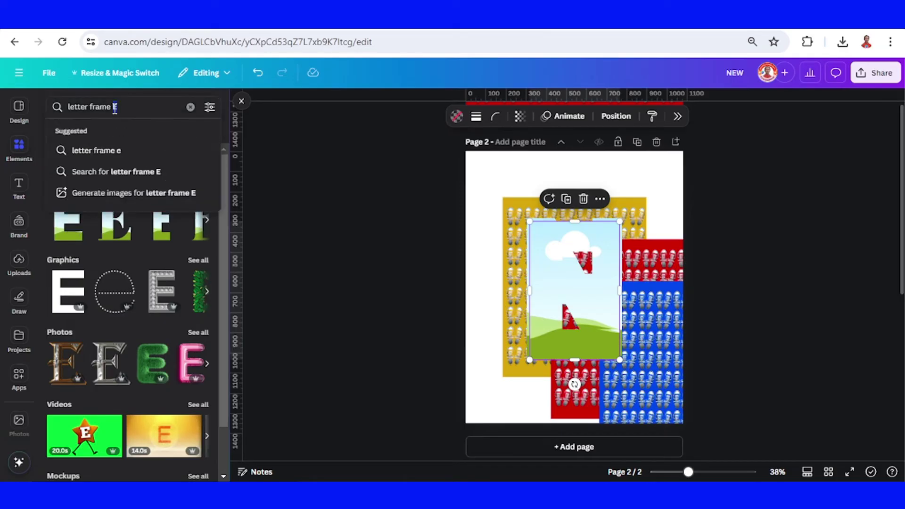
type("w")
key("Return")
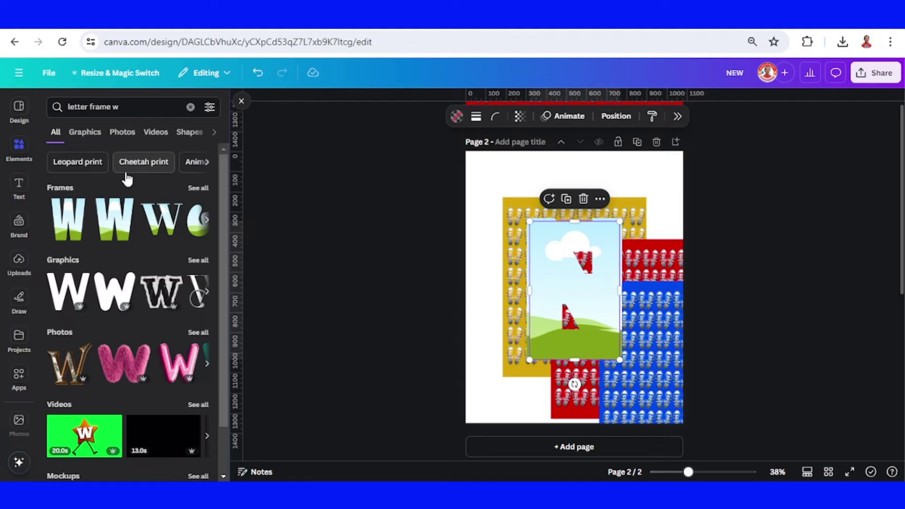
left_click(80, 214)
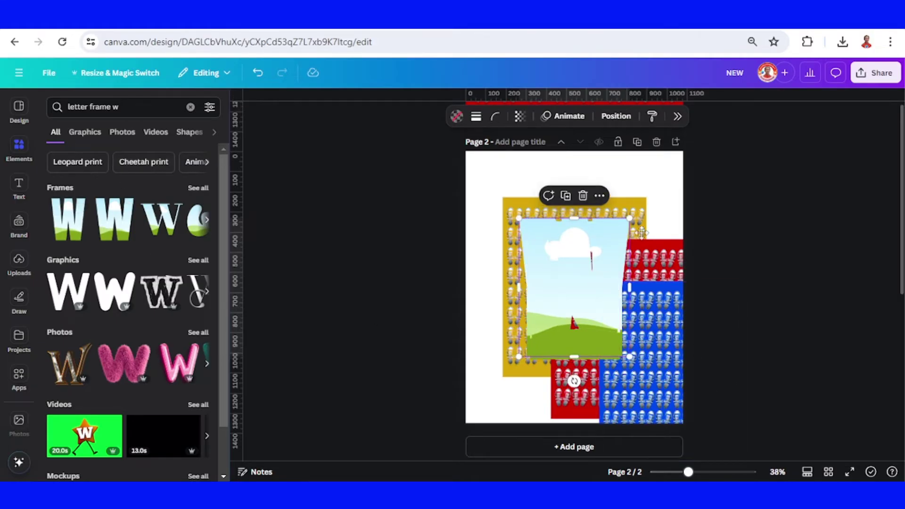
Step: Move the W frame top-right, then fill W with the blue pattern and N with the yellow one
left_click_drag(590, 269, 667, 208)
left_click(661, 377)
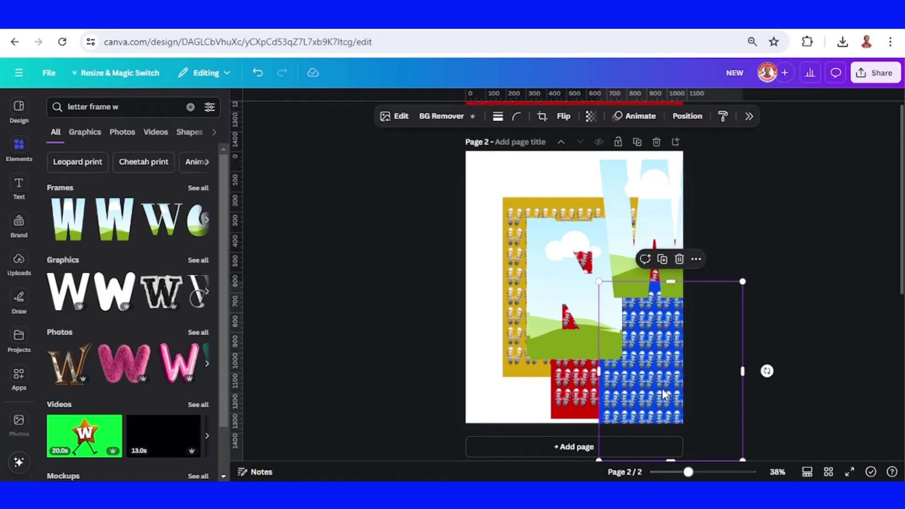
mouse_move(660, 358)
left_mouse_down()
mouse_move(665, 280)
mouse_move(663, 409)
mouse_move(610, 344)
mouse_move(689, 422)
left_mouse_up()
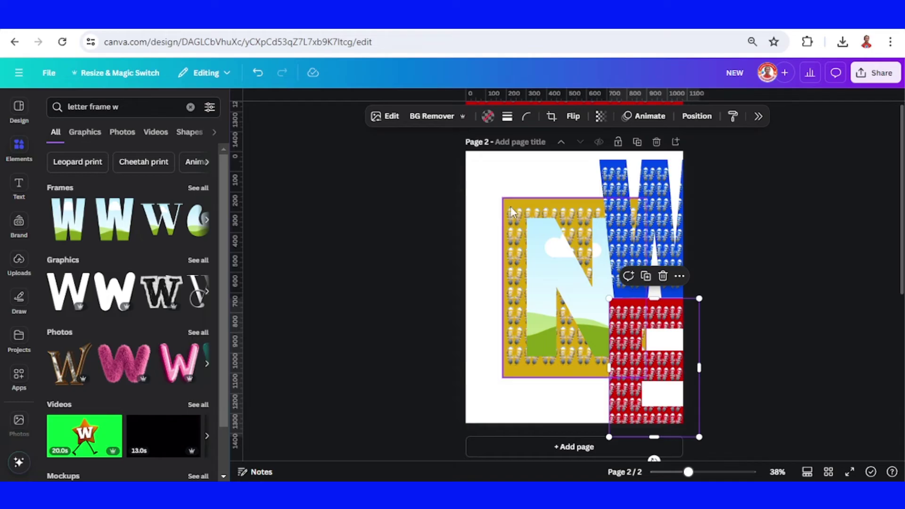
left_click_drag(514, 205, 539, 240)
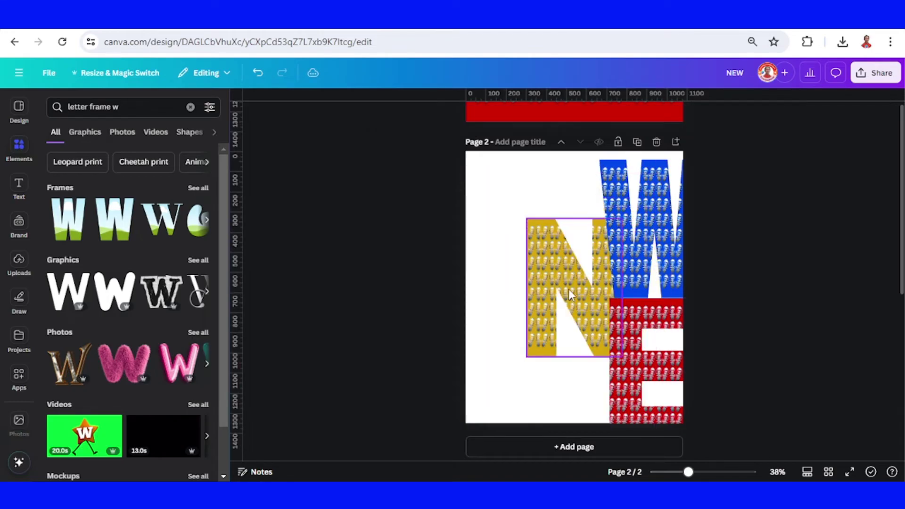
Step: Move the N frame, then select all three letter frames and shrink them together
left_click_drag(569, 289, 517, 275)
left_click_drag(768, 220, 429, 417)
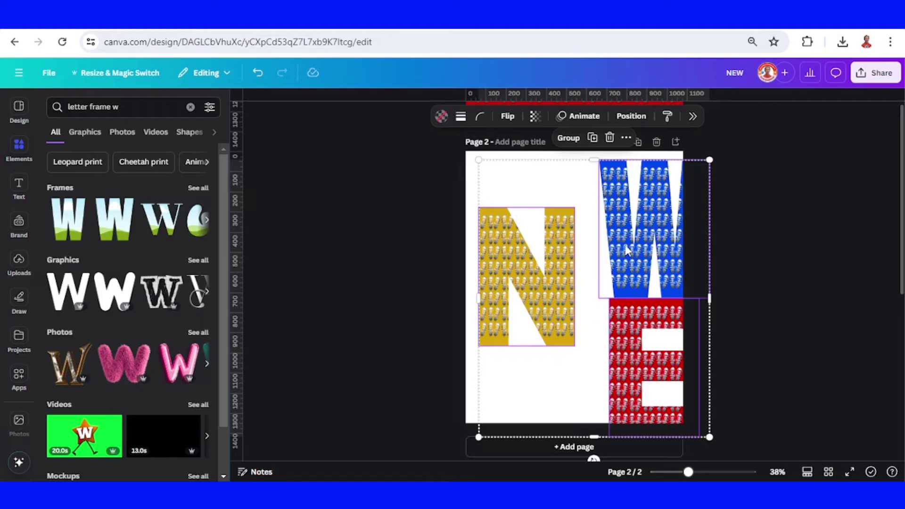
left_click_drag(706, 162, 632, 246)
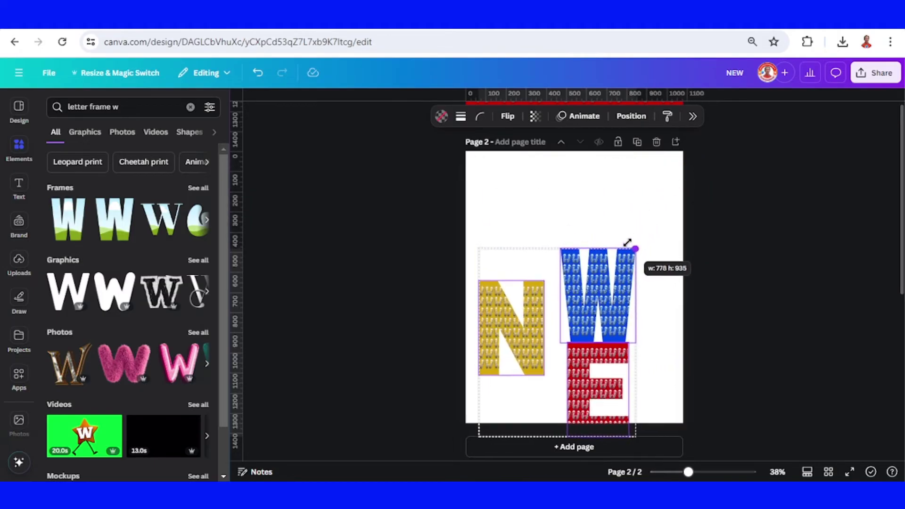
left_click(706, 248)
Step: Place N, E and W side by side spelling NEW and shrink them to the page width
left_click_drag(518, 327, 511, 277)
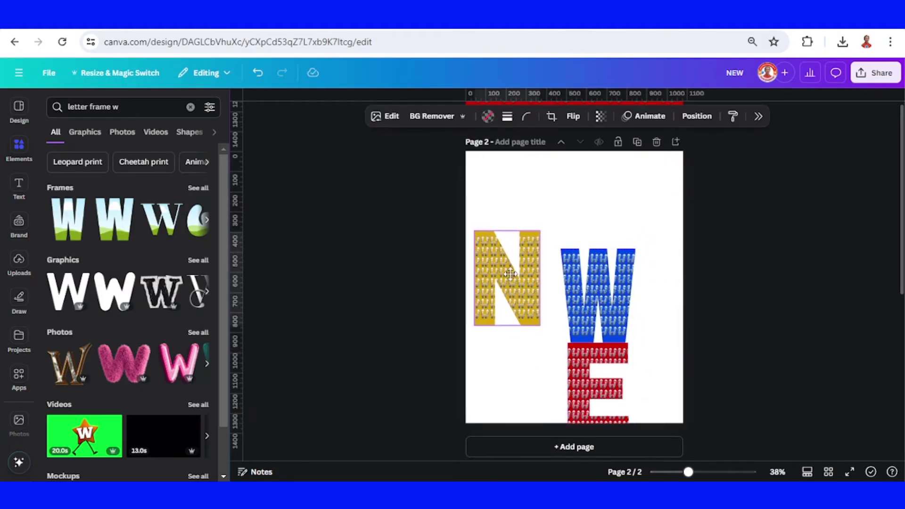
left_click_drag(631, 302, 679, 285)
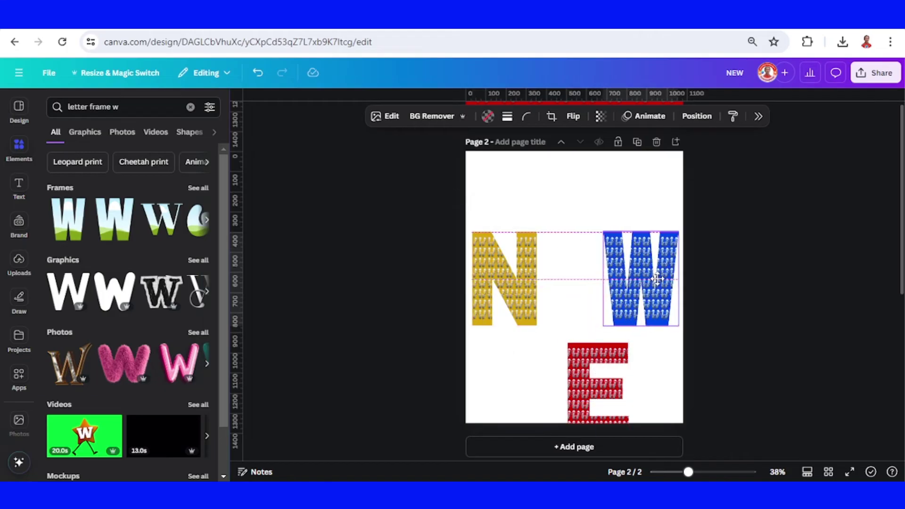
left_click(598, 402)
mouse_move(598, 402)
left_mouse_down()
mouse_move(574, 298)
mouse_move(646, 288)
left_mouse_up()
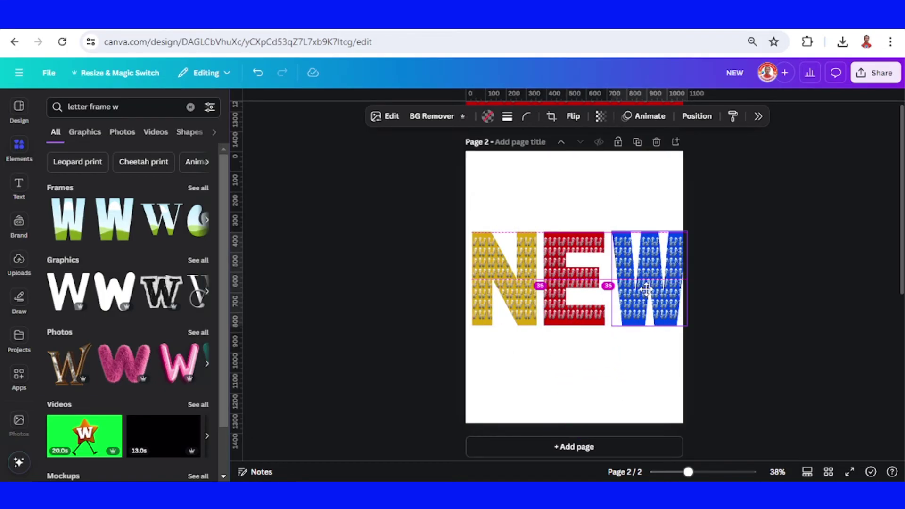
left_click_drag(773, 256, 377, 384)
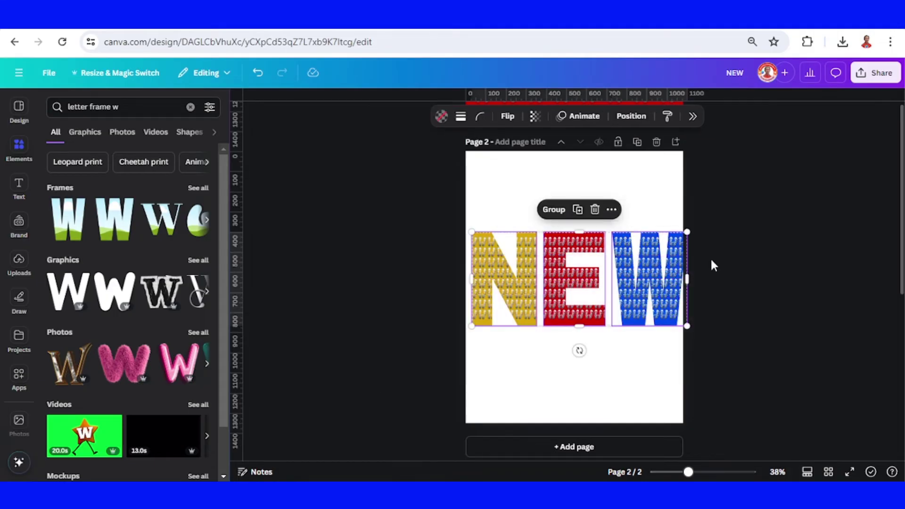
left_click_drag(689, 228, 678, 233)
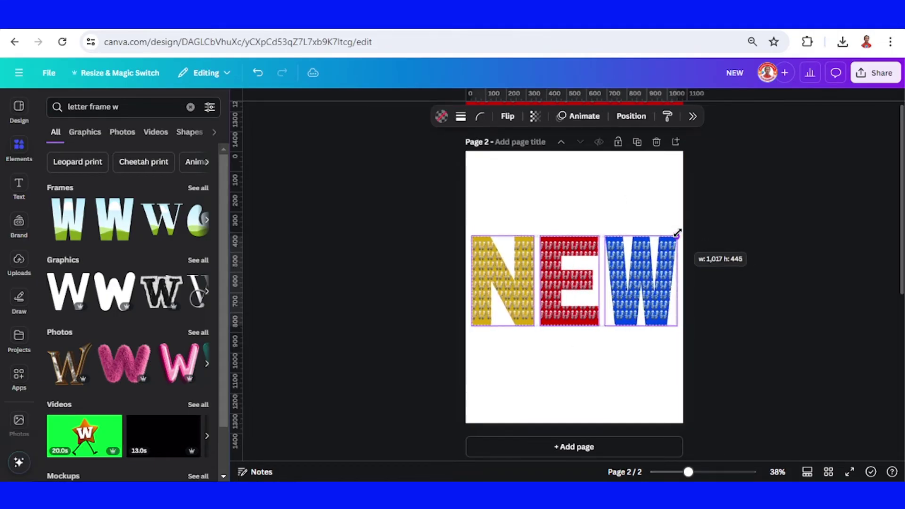
left_click(741, 237)
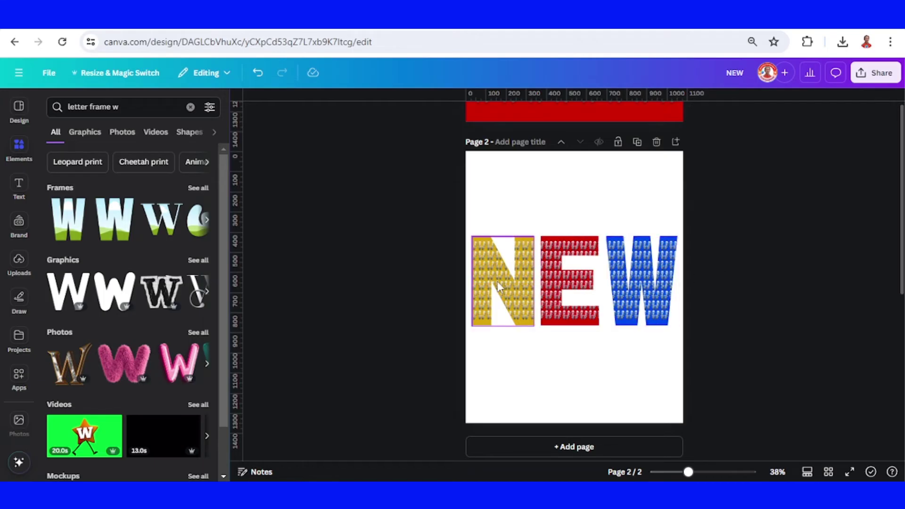
Step: Enlarge and shift the shoe pattern inside the N letter frame
double_click(497, 282)
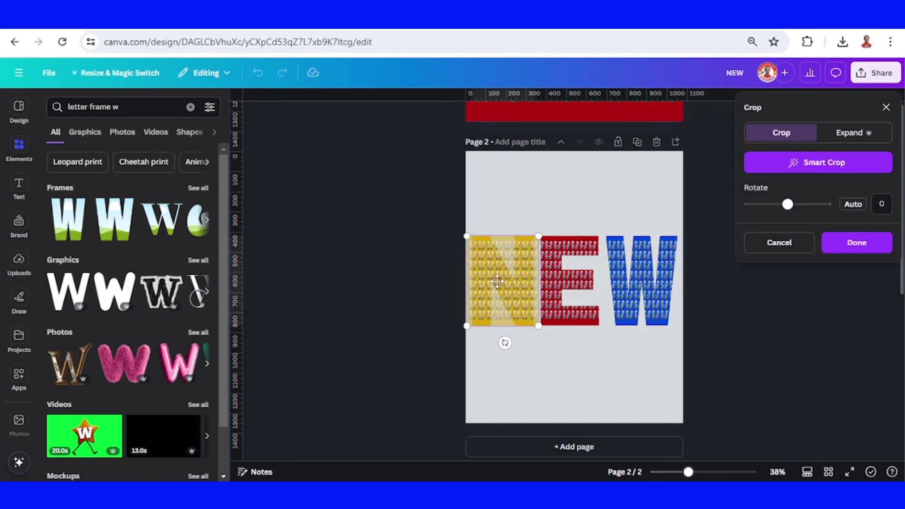
mouse_move(535, 239)
left_mouse_down()
mouse_move(622, 178)
mouse_move(563, 242)
left_mouse_up()
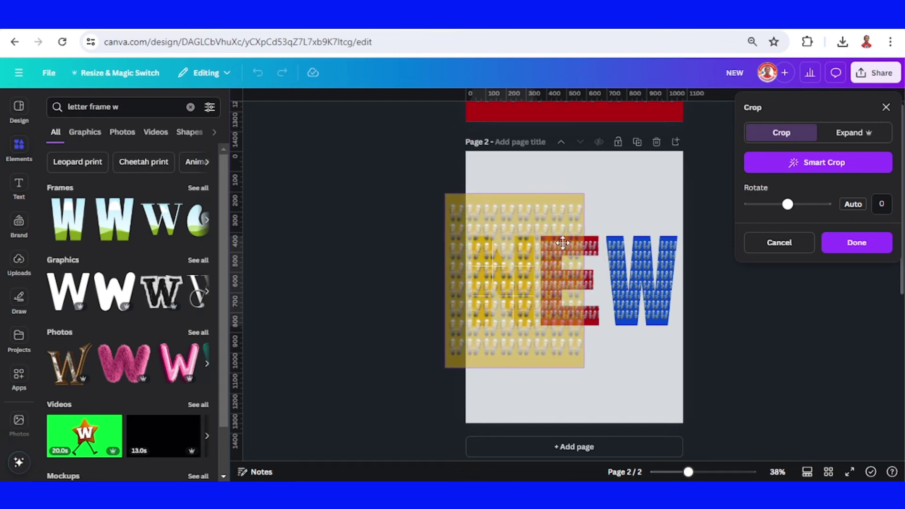
left_click(662, 208)
Step: Enlarge the E's shoe pattern and rotate it sideways
double_click(578, 251)
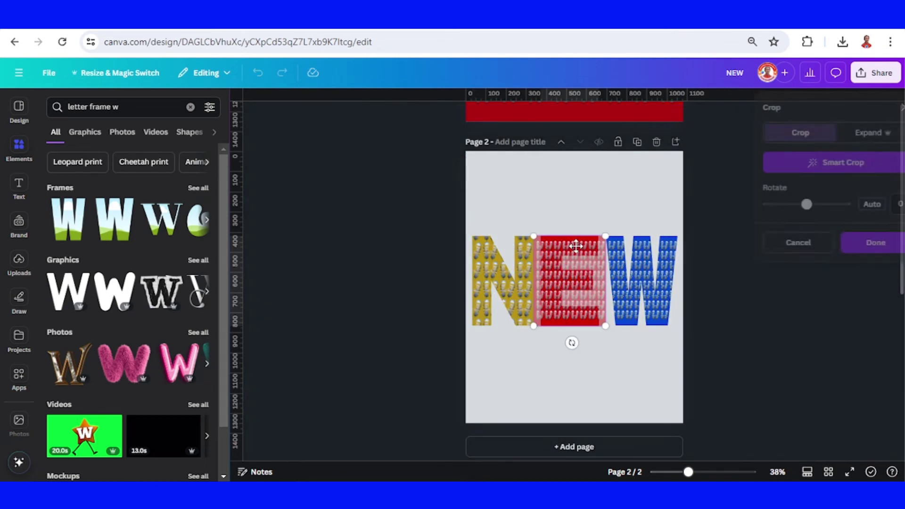
left_click_drag(606, 235, 679, 175)
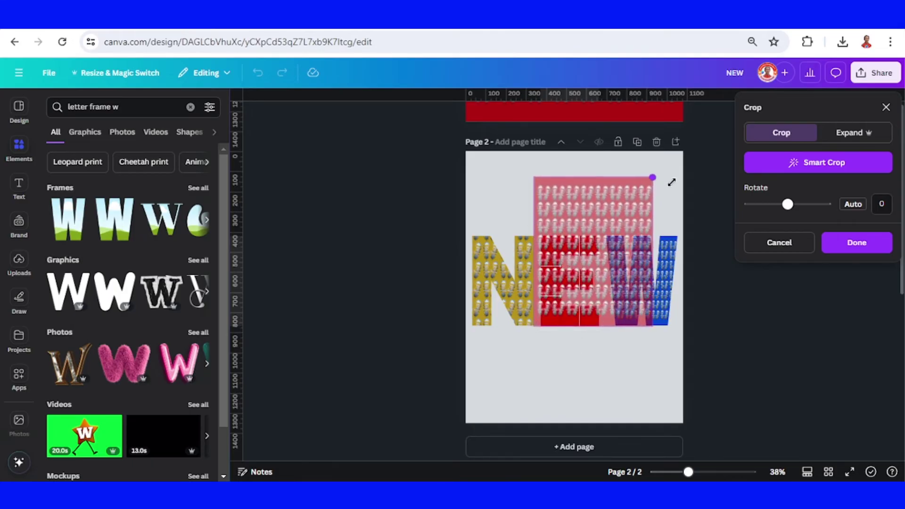
mouse_move(600, 344)
left_mouse_down()
mouse_move(664, 245)
mouse_move(626, 281)
left_mouse_up()
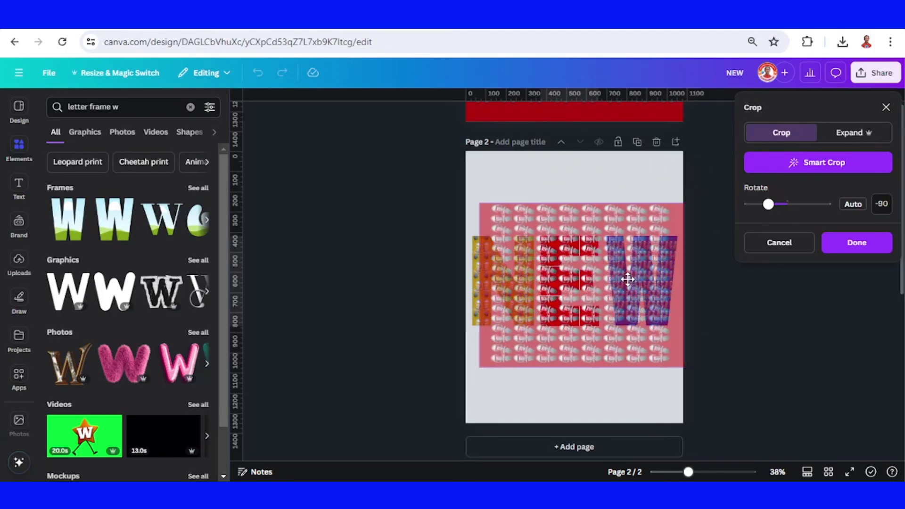
left_click(766, 346)
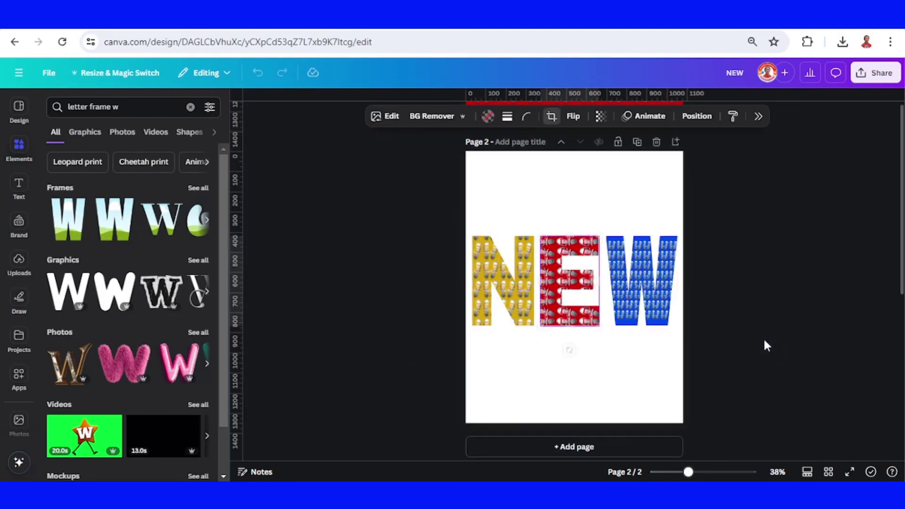
Step: Enlarge the W's shoe pattern and tilt it slightly
double_click(616, 321)
left_click_drag(604, 330, 525, 420)
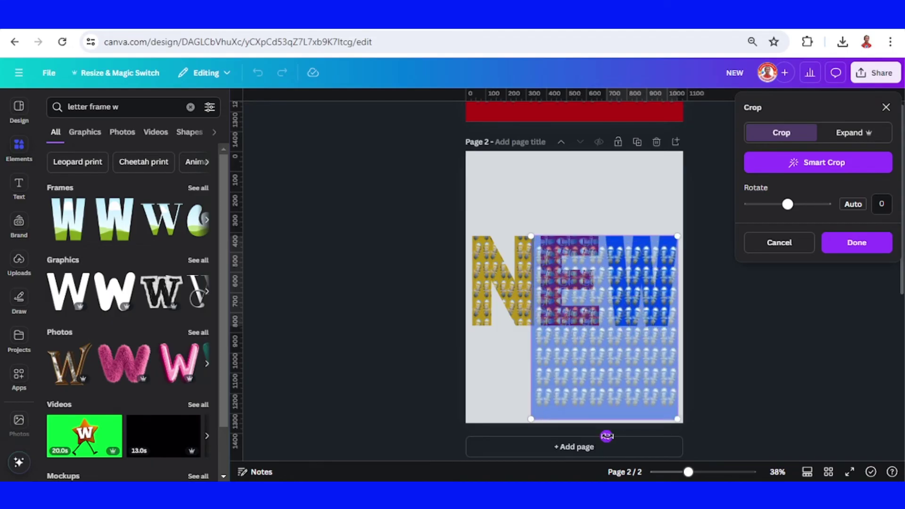
left_click_drag(607, 436, 624, 435)
left_click(857, 242)
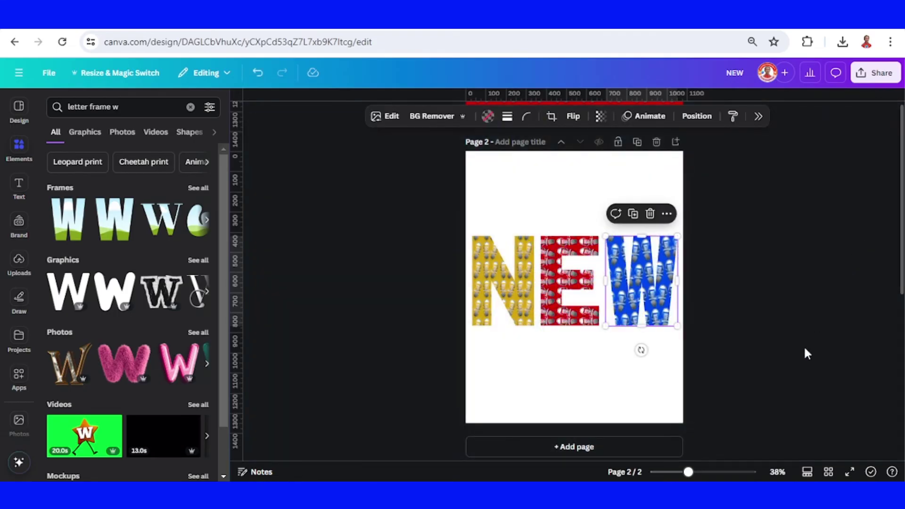
left_click(806, 354)
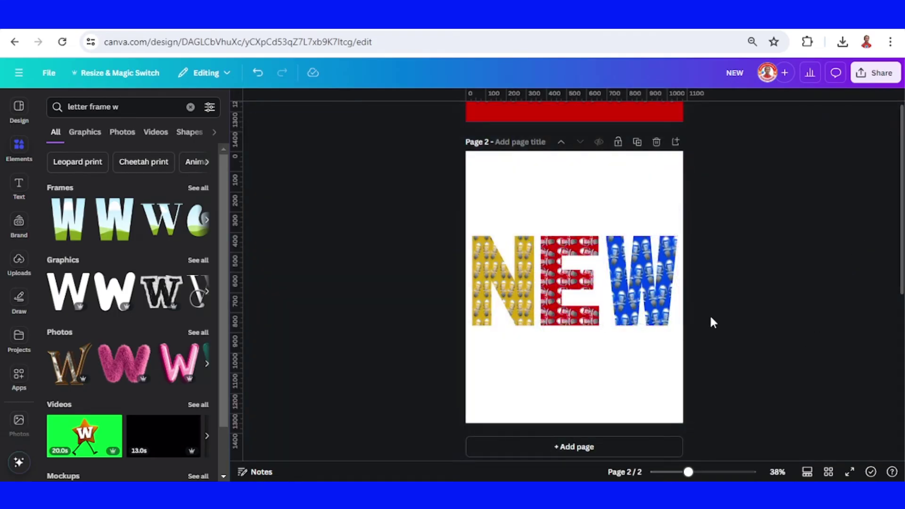
Step: Add the Pair of Red Shoes image from recently used elements, placed lower and larger
left_click(191, 188)
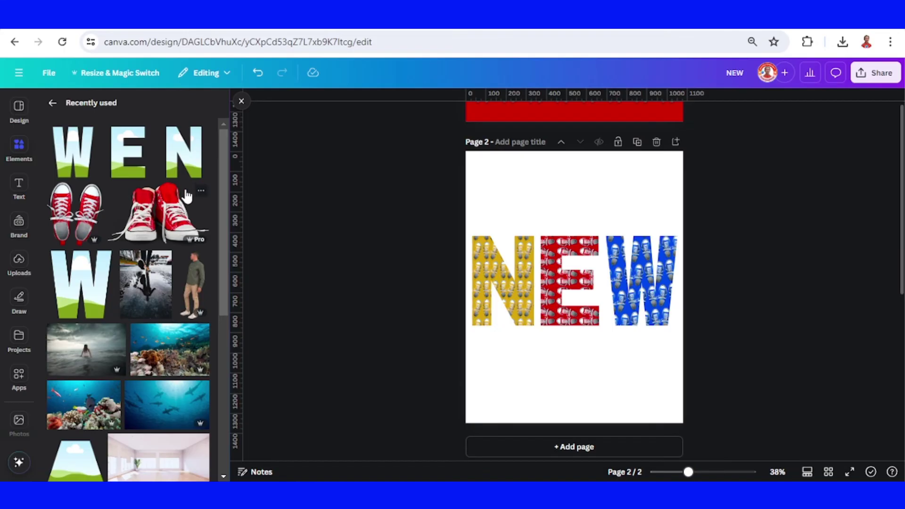
left_click(197, 192)
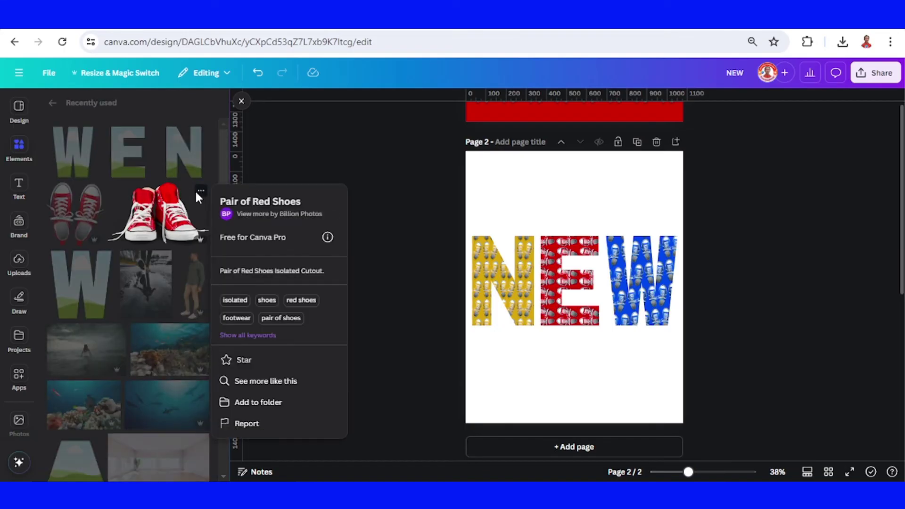
left_click(156, 222)
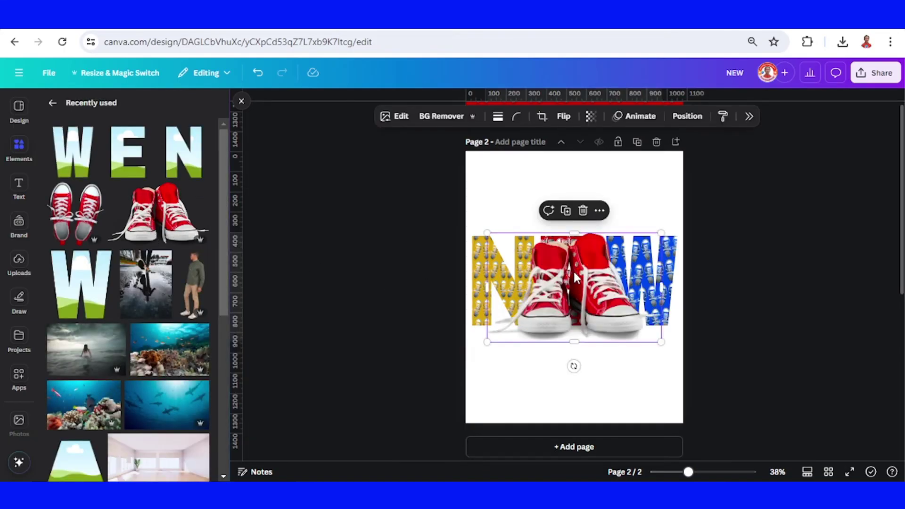
mouse_move(608, 300)
left_mouse_down()
mouse_move(615, 359)
mouse_move(599, 351)
left_mouse_up()
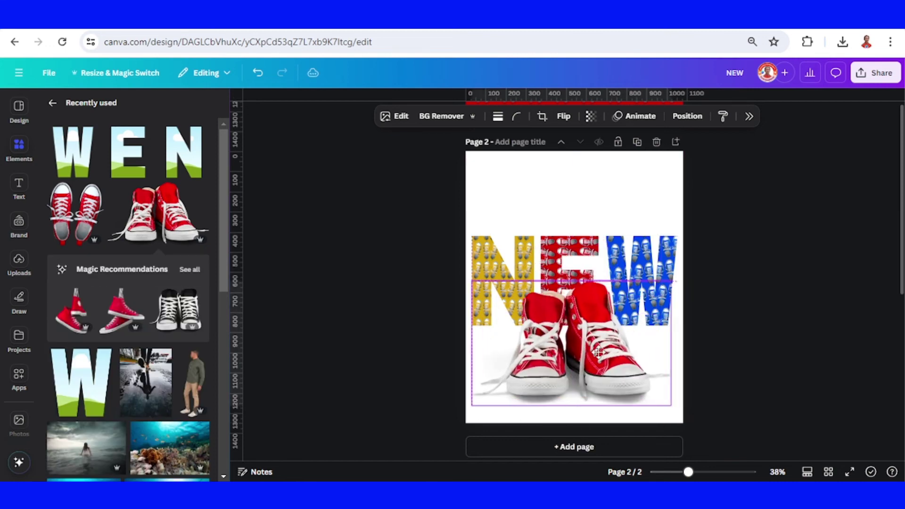
Step: Move the N, E and W letters up above the sneakers, then select everything
left_click_drag(750, 244, 428, 201)
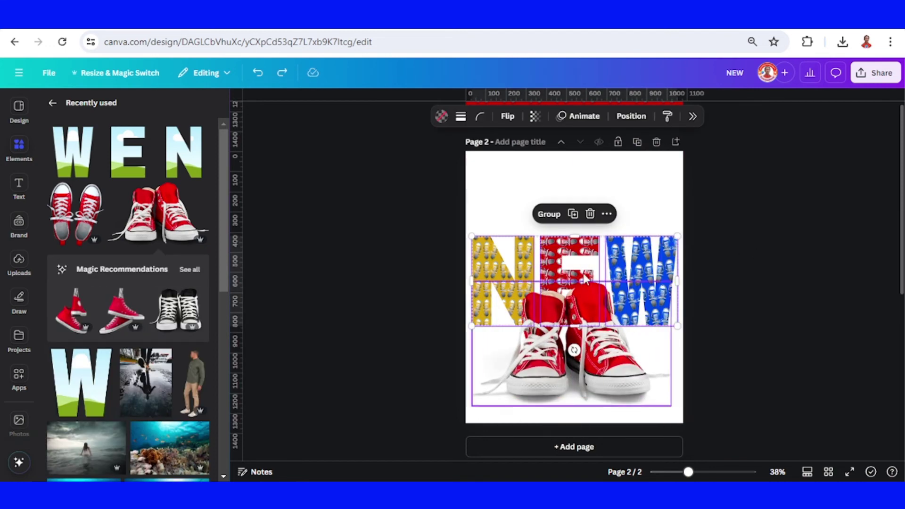
left_click_drag(646, 248, 647, 222)
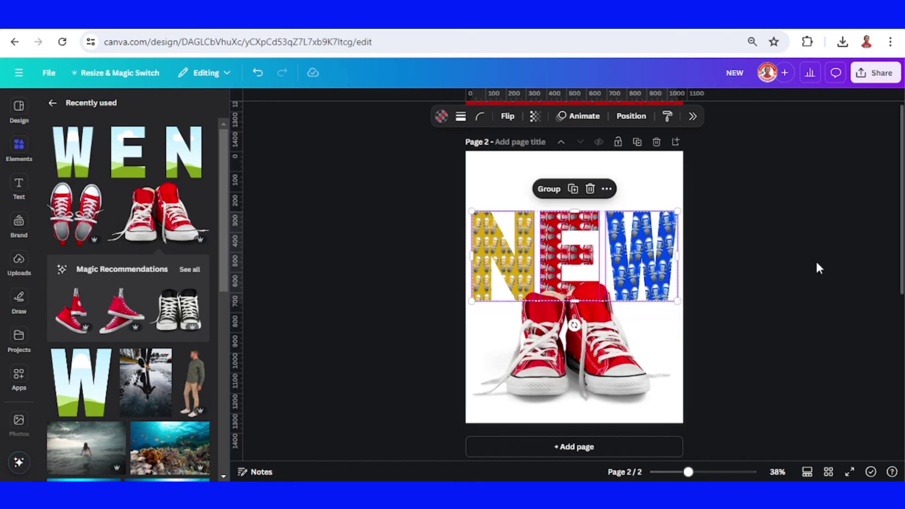
left_click(752, 282)
left_click_drag(772, 182, 296, 457)
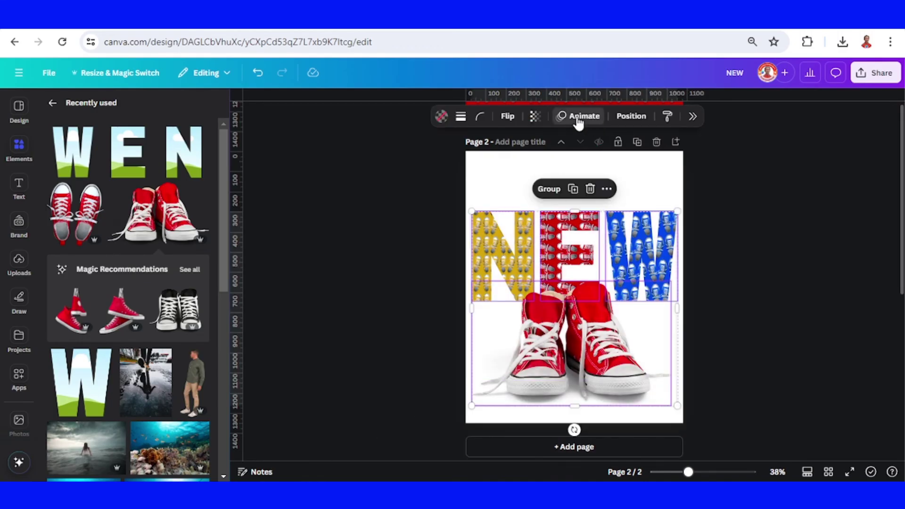
Step: Apply the Photo Zoom animation from Photo Movement to the letters and sneakers
left_click(579, 118)
scroll(808, 261, "down", 7)
scroll(808, 261, "up", 4)
scroll(810, 262, "up", 2)
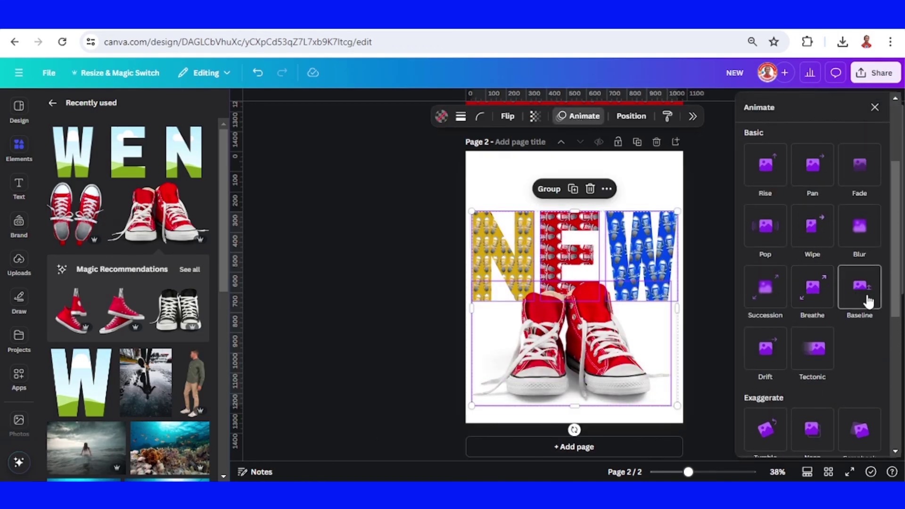
scroll(849, 336, "down", 3)
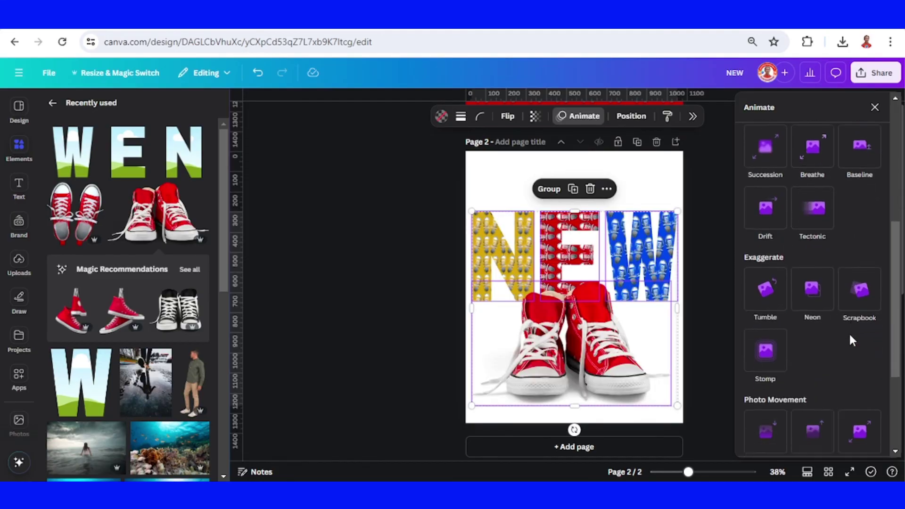
scroll(850, 335, "down", 4)
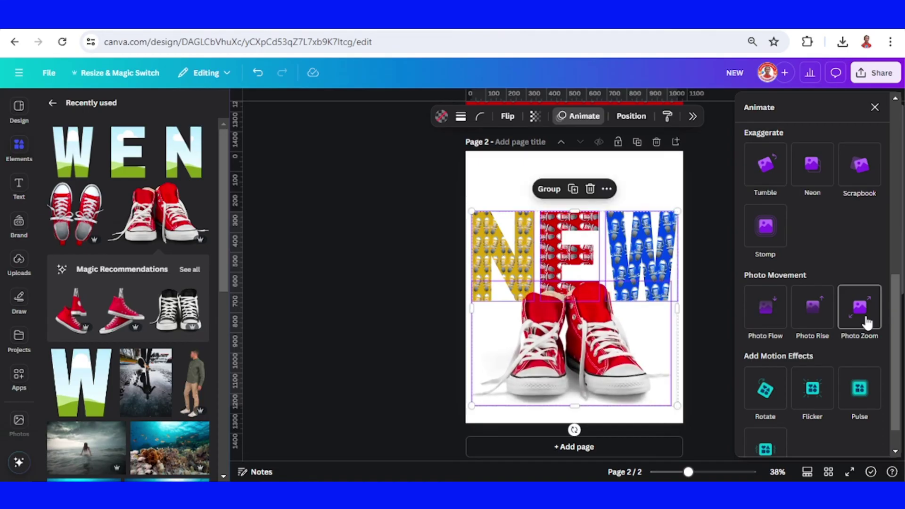
left_click(865, 320)
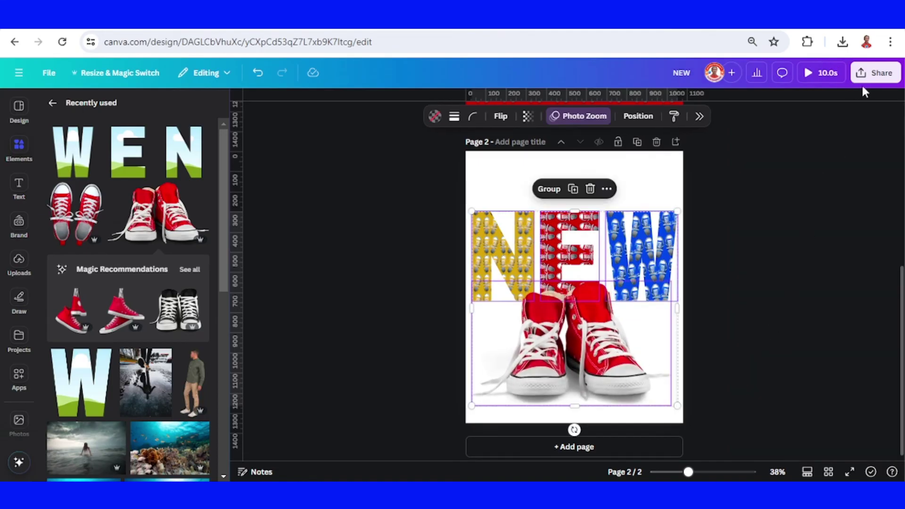
Step: Open Share > Download, with MP4 Video as the file type
left_click(874, 73)
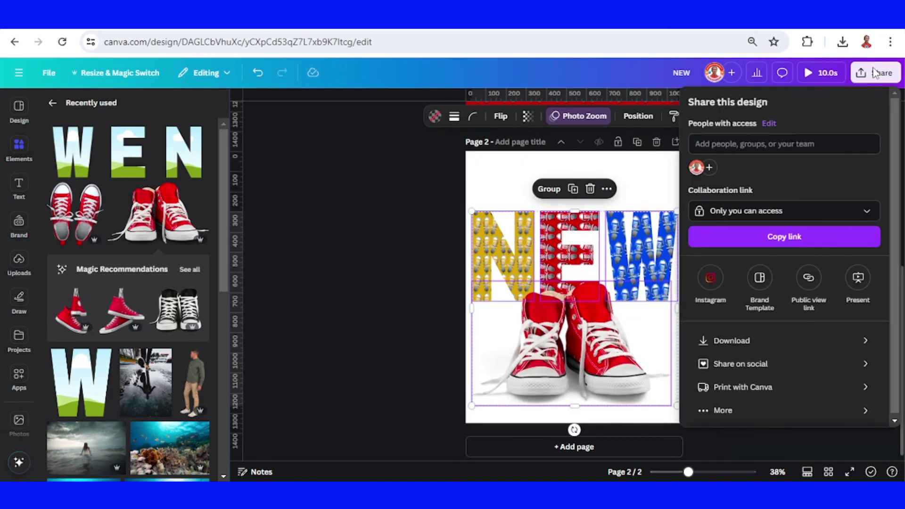
left_click(782, 342)
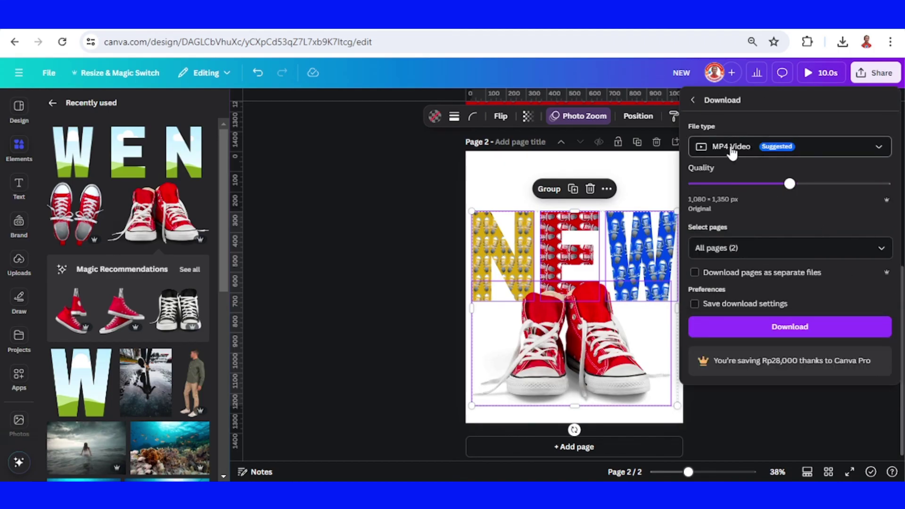